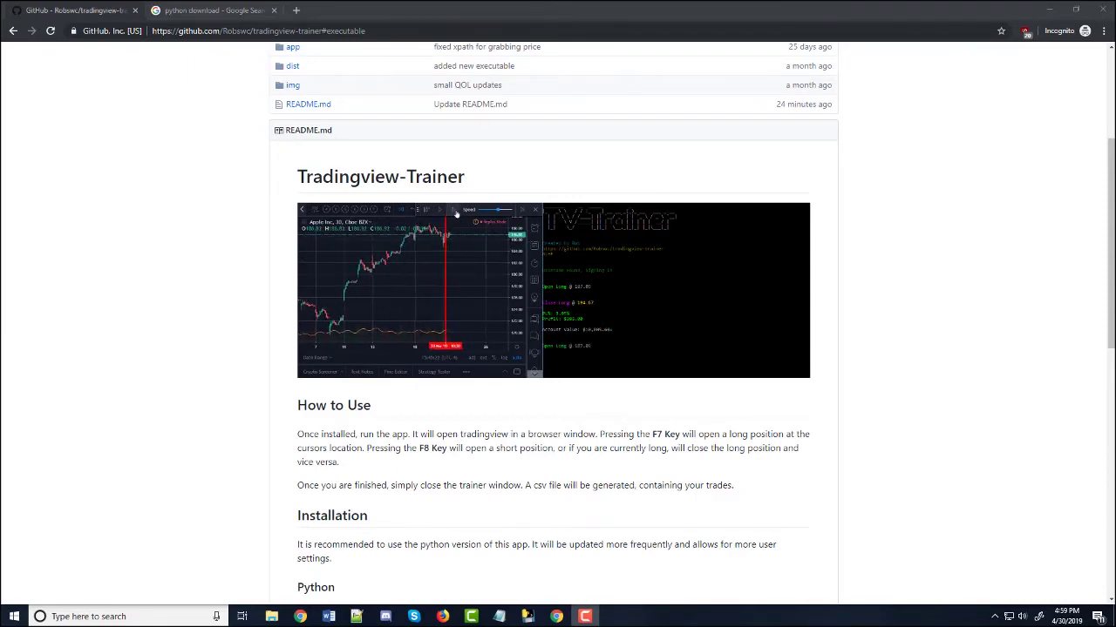
# - Read the How to Use and Installation sections of the Tradingview-Trainer README
pyautogui.scroll(-1, 677, 366)
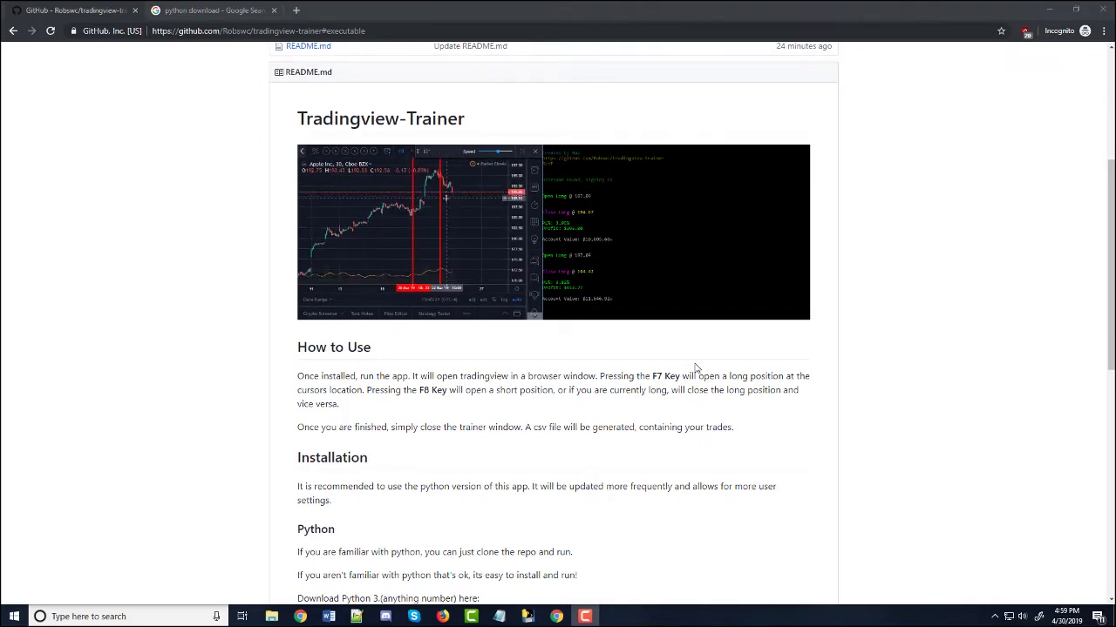
pyautogui.scroll(-1, 555, 349)
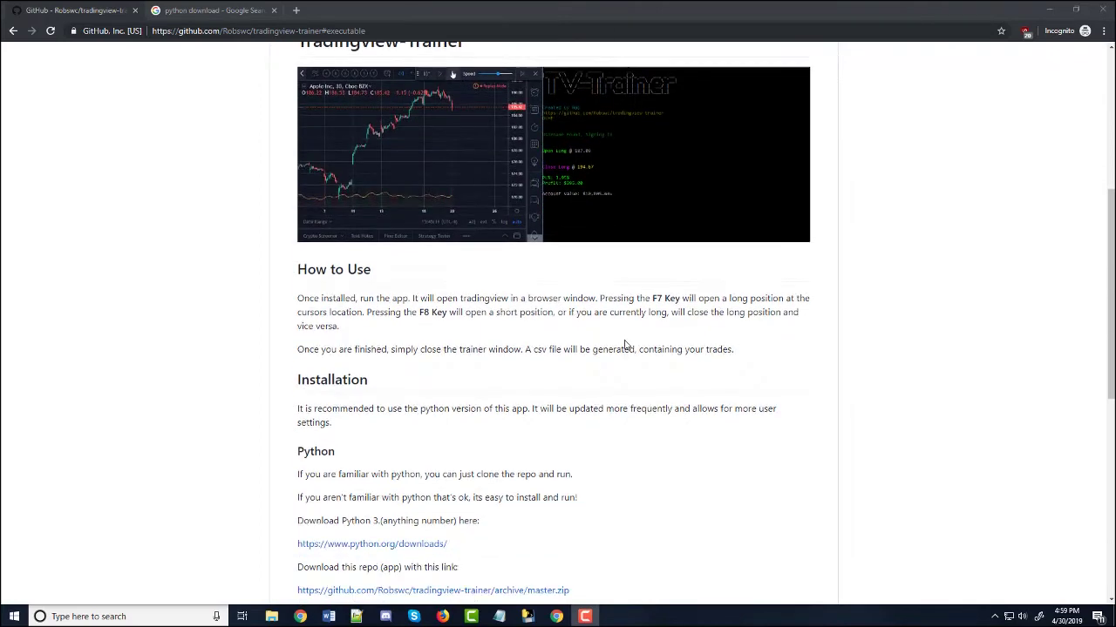
pyautogui.scroll(1, 593, 357)
pyautogui.scroll(-3, 567, 369)
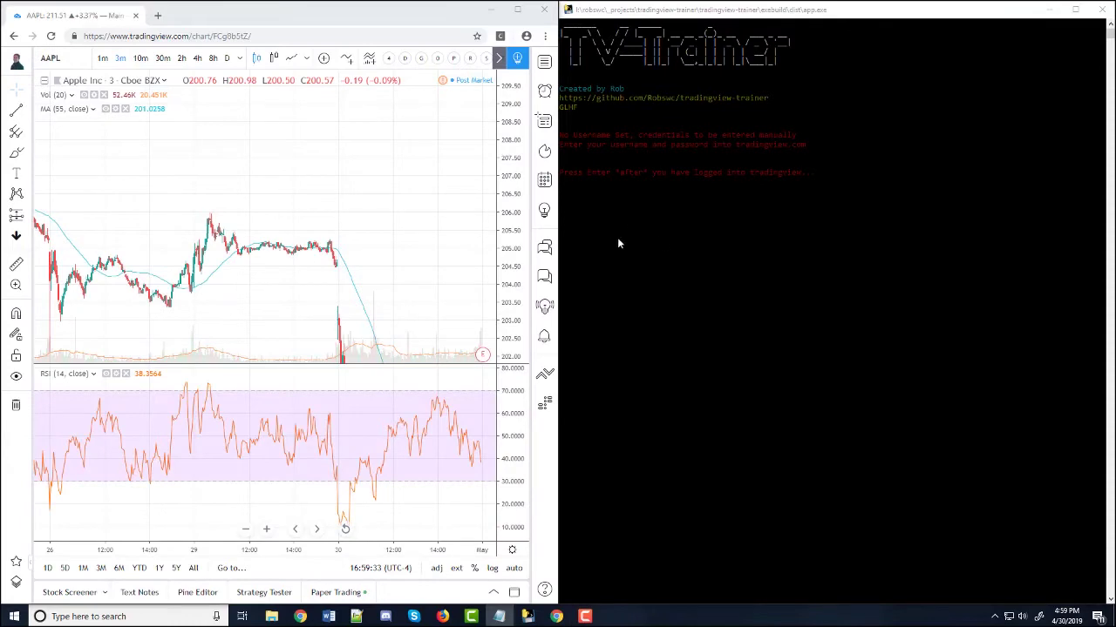
pyautogui.moveTo(410, 260); pyautogui.dragTo(372, 219)
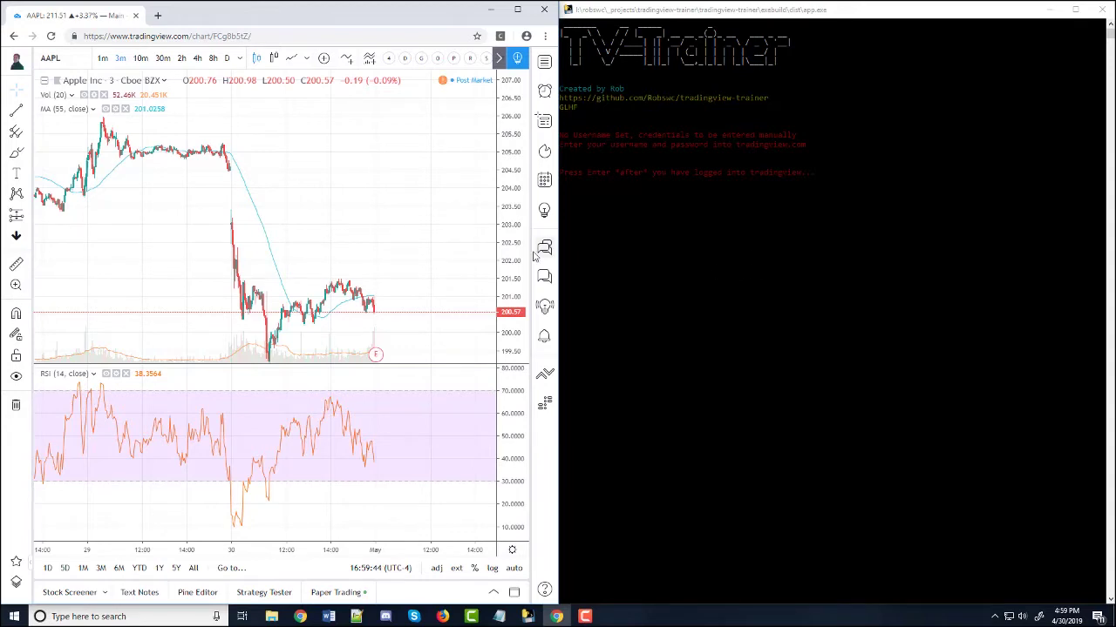
pyautogui.moveTo(299, 170)
pyautogui.mouseDown()
pyautogui.moveTo(325, 178)
pyautogui.moveTo(304, 156)
pyautogui.mouseUp()
pyautogui.moveTo(263, 203); pyautogui.dragTo(270, 178)
pyautogui.moveTo(340, 193); pyautogui.dragTo(398, 214)
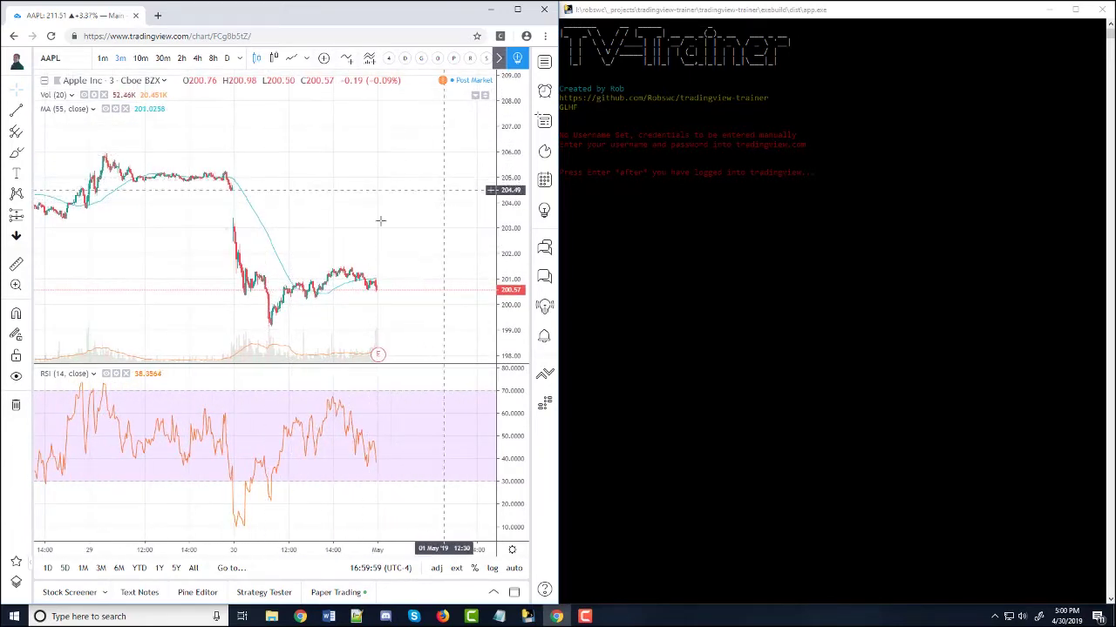
pyautogui.moveTo(304, 189); pyautogui.dragTo(249, 185)
# - Activate Bar Replay on the three-minute Apple chart and enable choosing the replay's starting bar
pyautogui.click(498, 57)
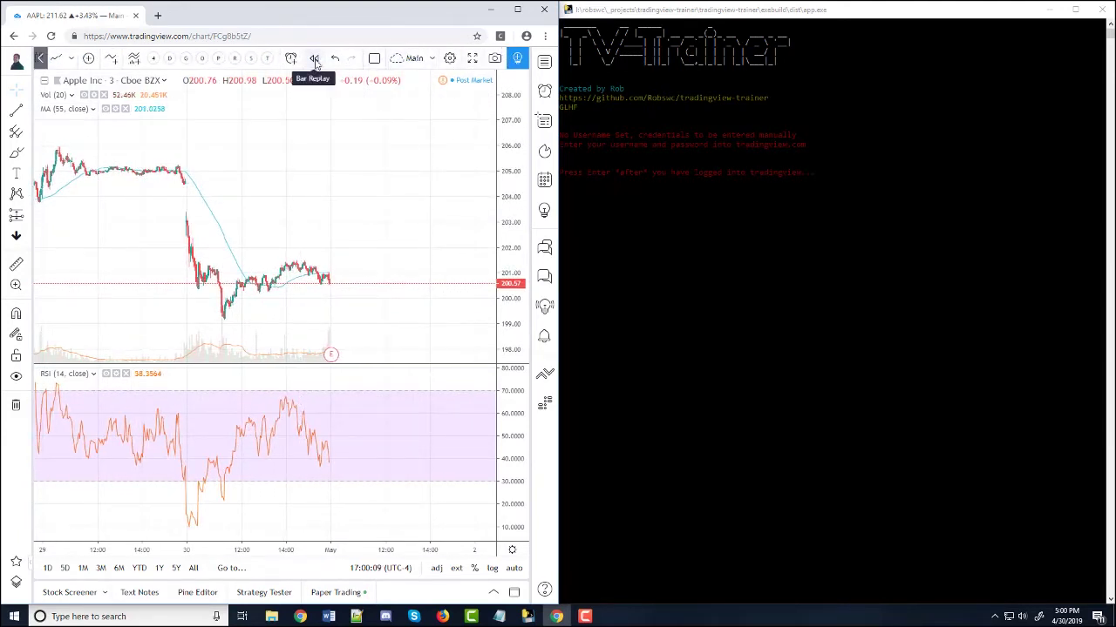
pyautogui.click(314, 58)
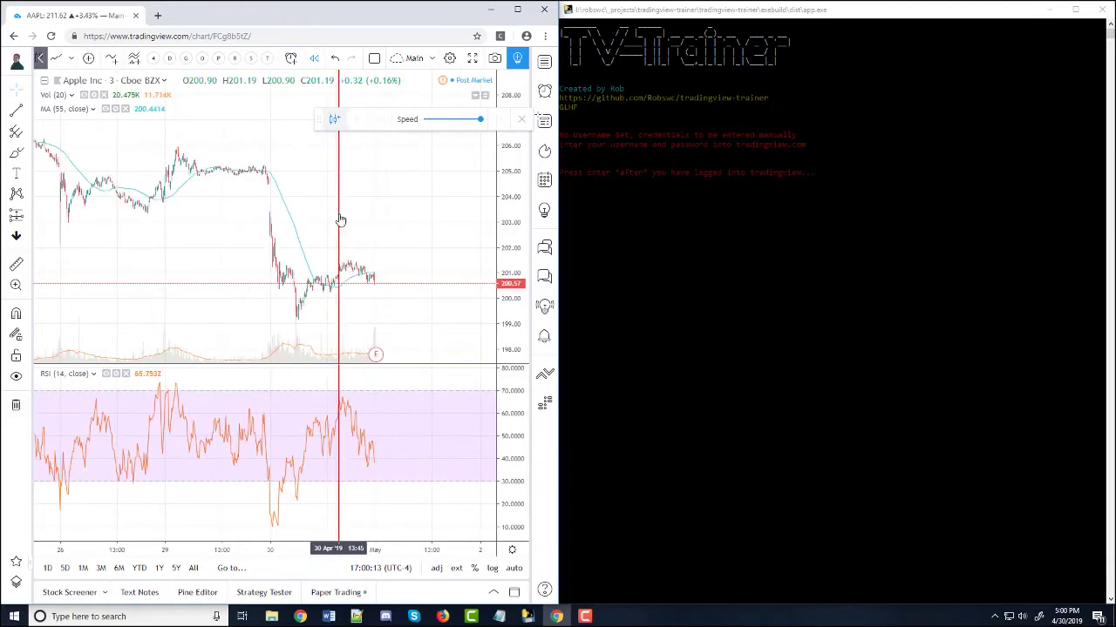
pyautogui.click(252, 192)
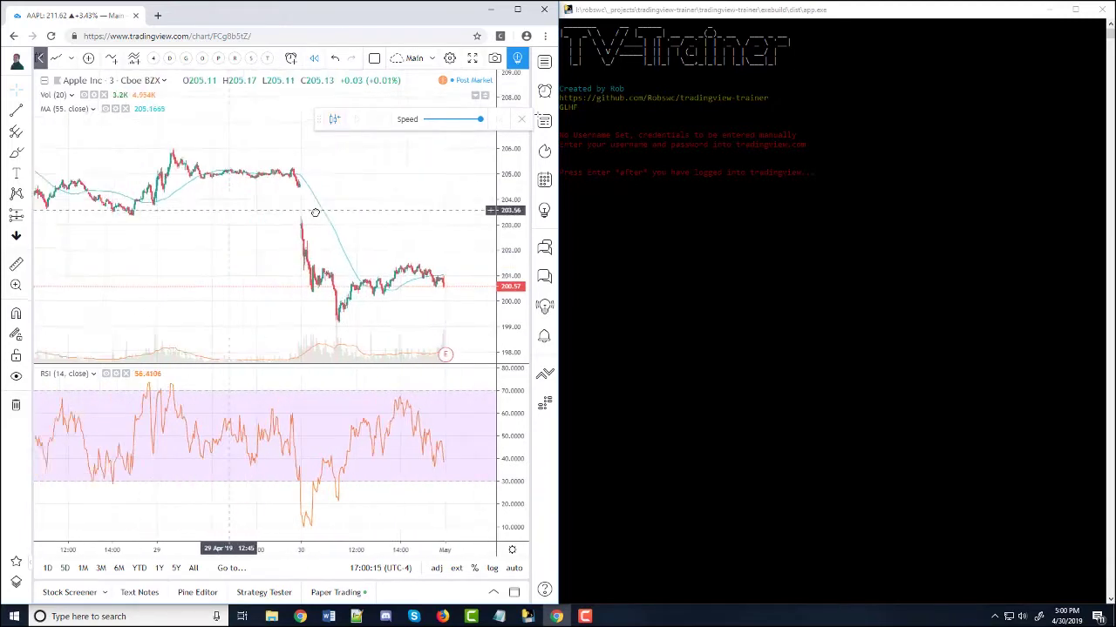
pyautogui.click(40, 59)
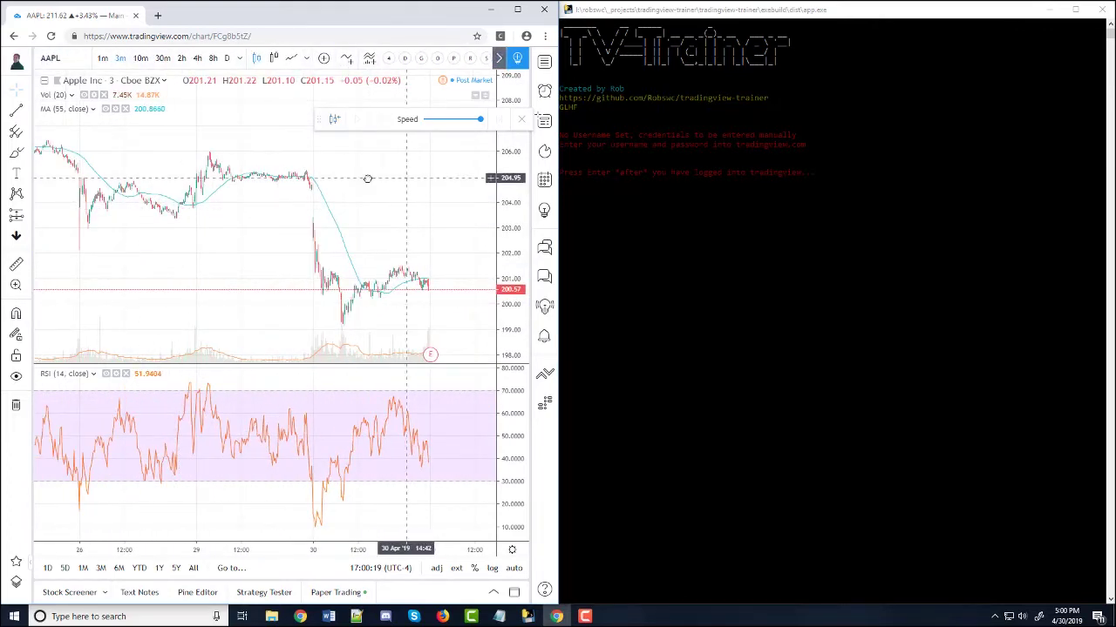
pyautogui.click(500, 59)
pyautogui.click(500, 61)
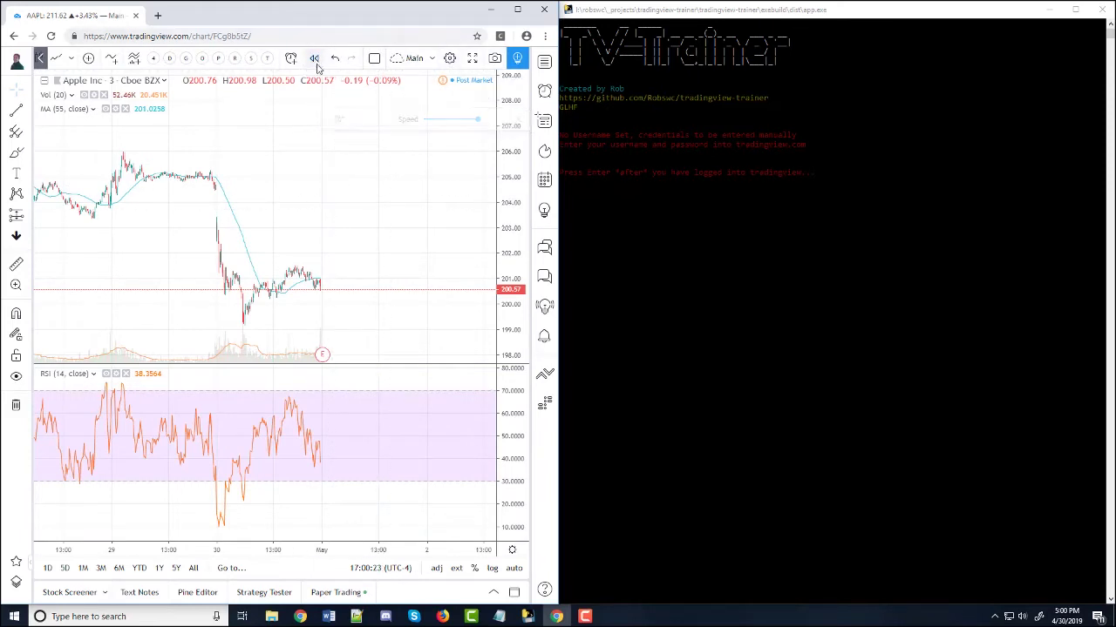
pyautogui.click(334, 119)
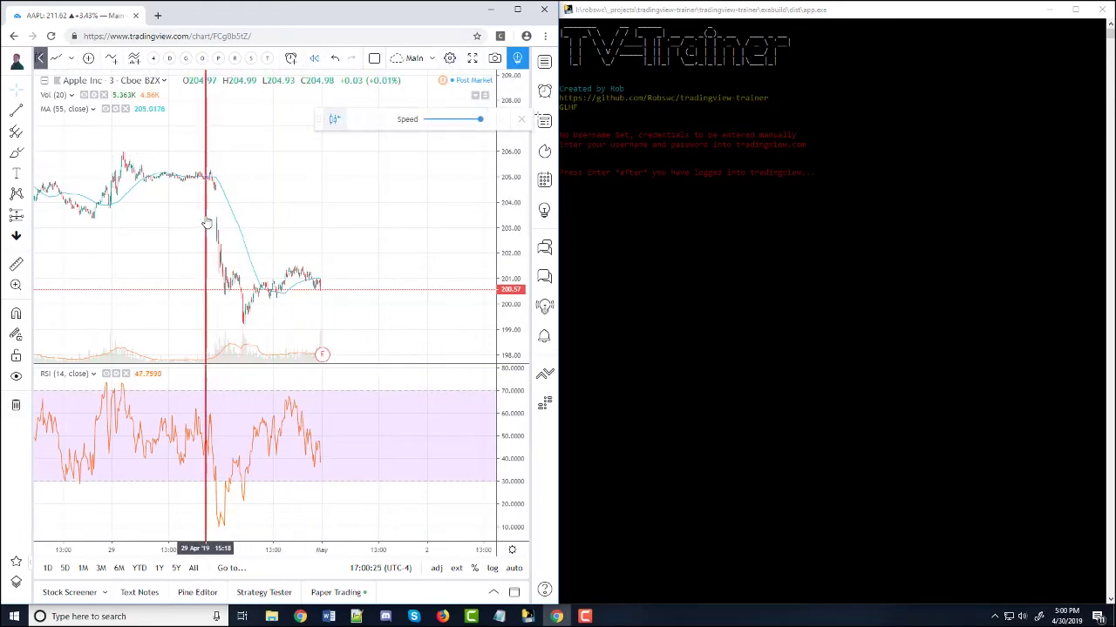
# - Start the chart replay from about 13:00 on 25 April 2019
pyautogui.click(296, 224)
pyautogui.moveTo(145, 224); pyautogui.dragTo(374, 224)
pyautogui.moveTo(291, 187); pyautogui.dragTo(318, 188)
pyautogui.click(318, 189)
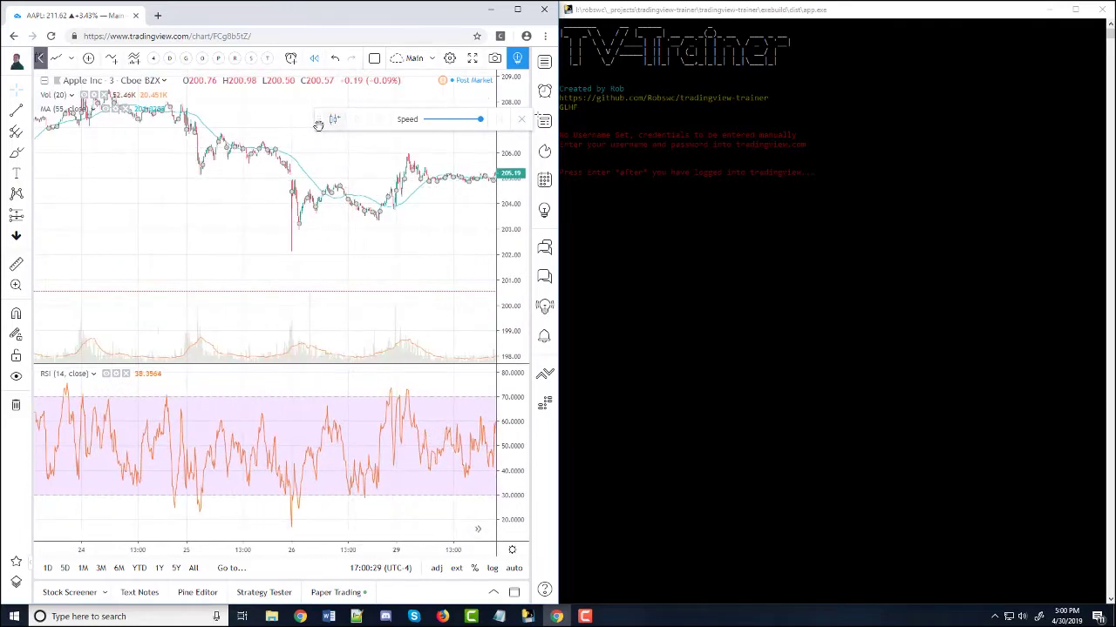
pyautogui.click(242, 175)
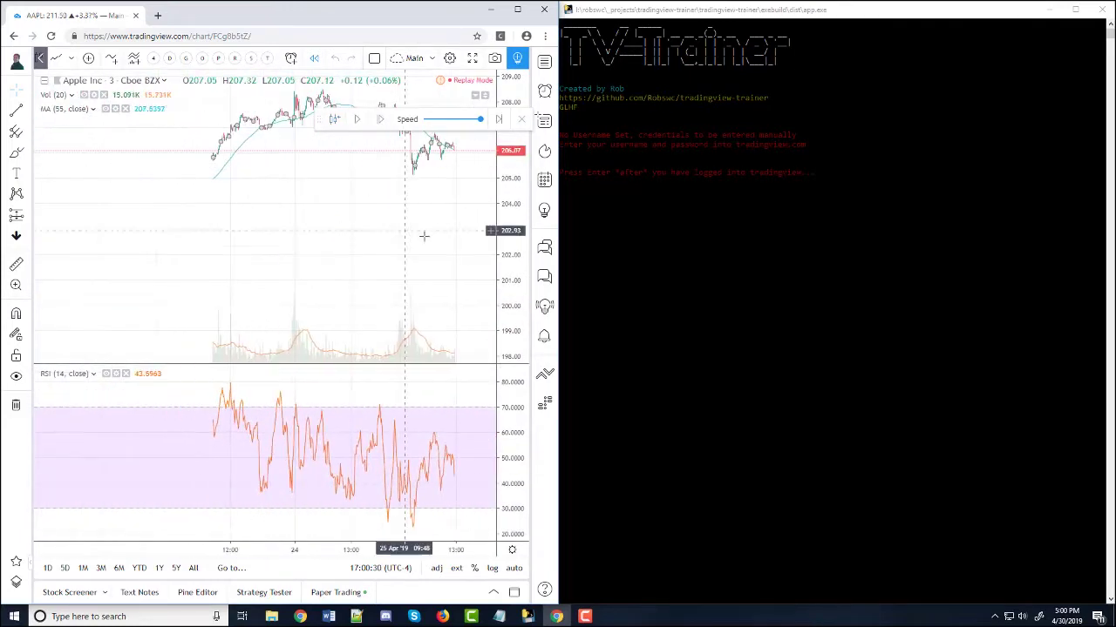
# - Draw a rising trend line under the RSI lows from about 10:18 to 13:12 on 25 April 2019
pyautogui.moveTo(431, 238); pyautogui.dragTo(337, 236)
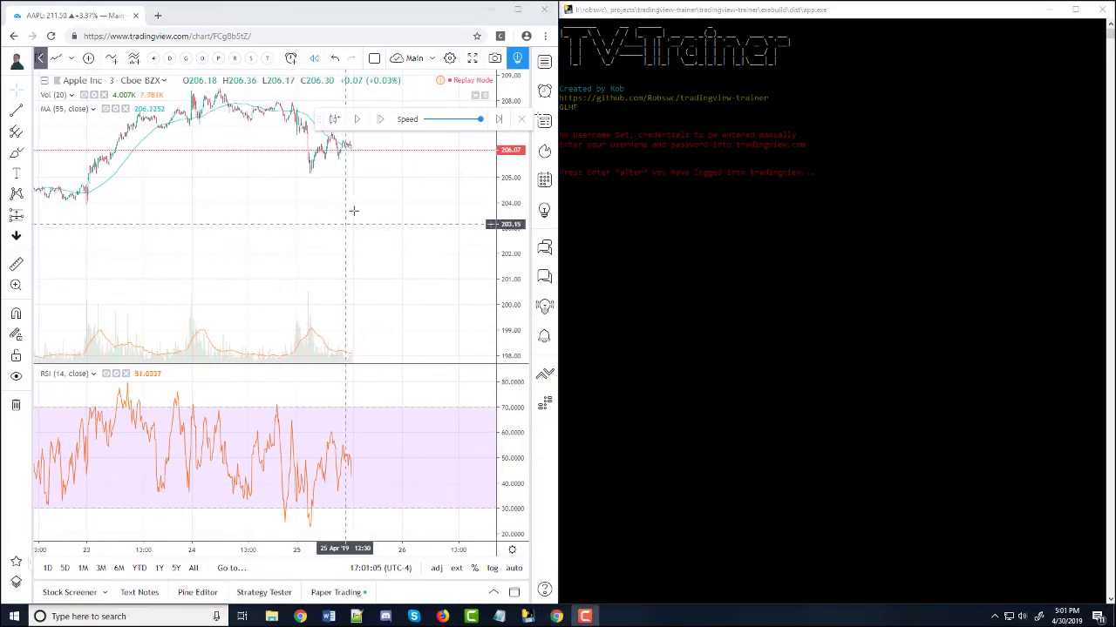
pyautogui.scroll(4, 366, 187)
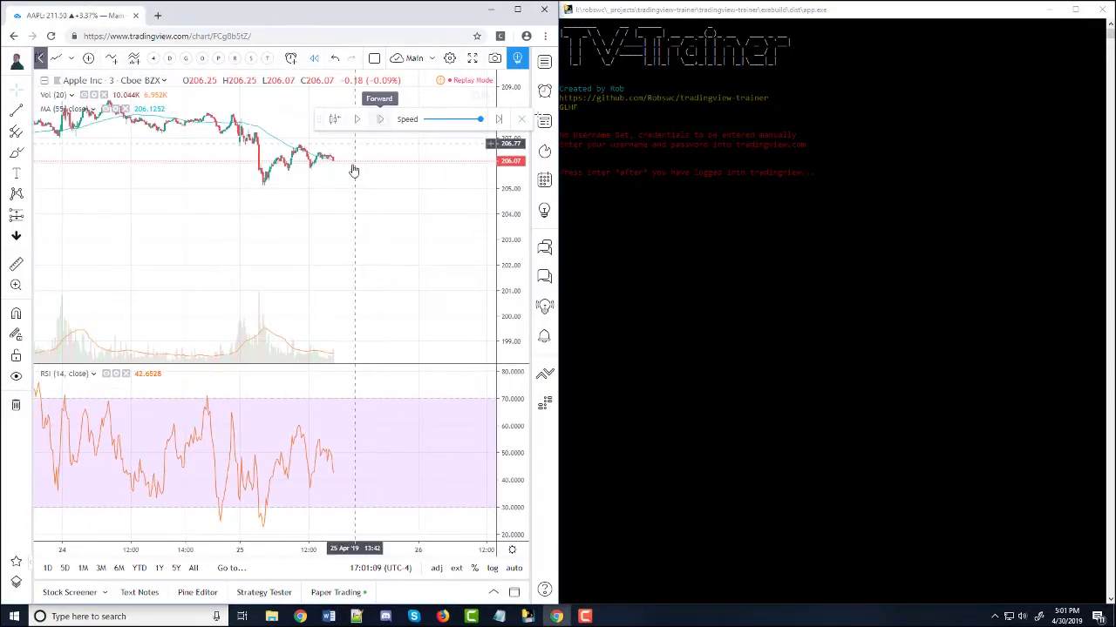
pyautogui.scroll(3, 401, 230)
pyautogui.moveTo(260, 235); pyautogui.dragTo(319, 242)
pyautogui.click(16, 111)
pyautogui.click(192, 529)
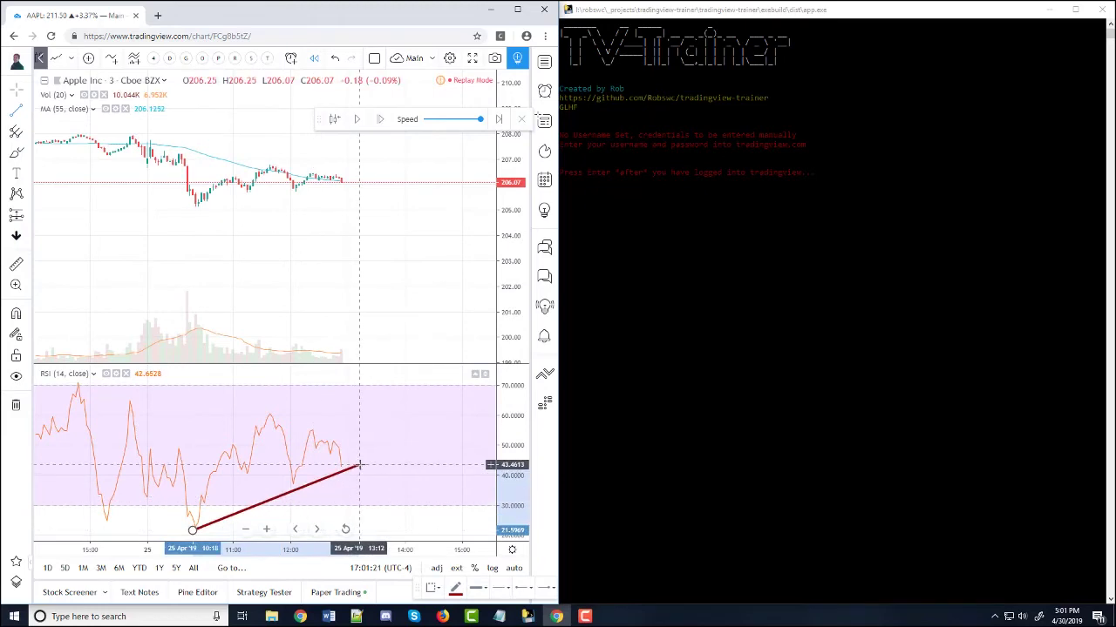
pyautogui.click(358, 463)
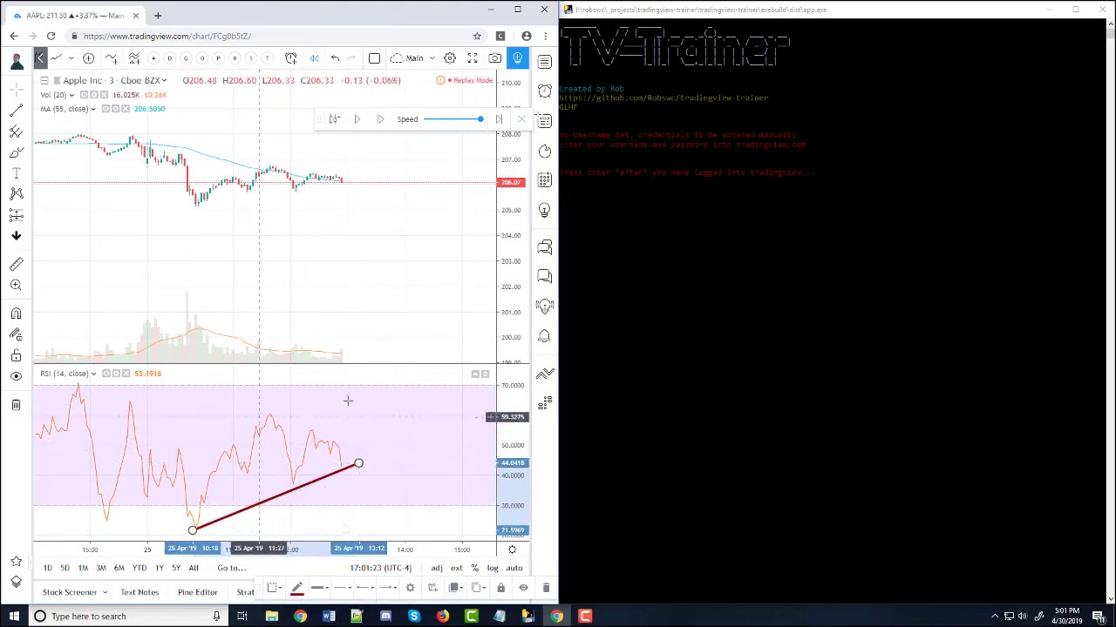
pyautogui.moveTo(290, 234); pyautogui.dragTo(269, 211)
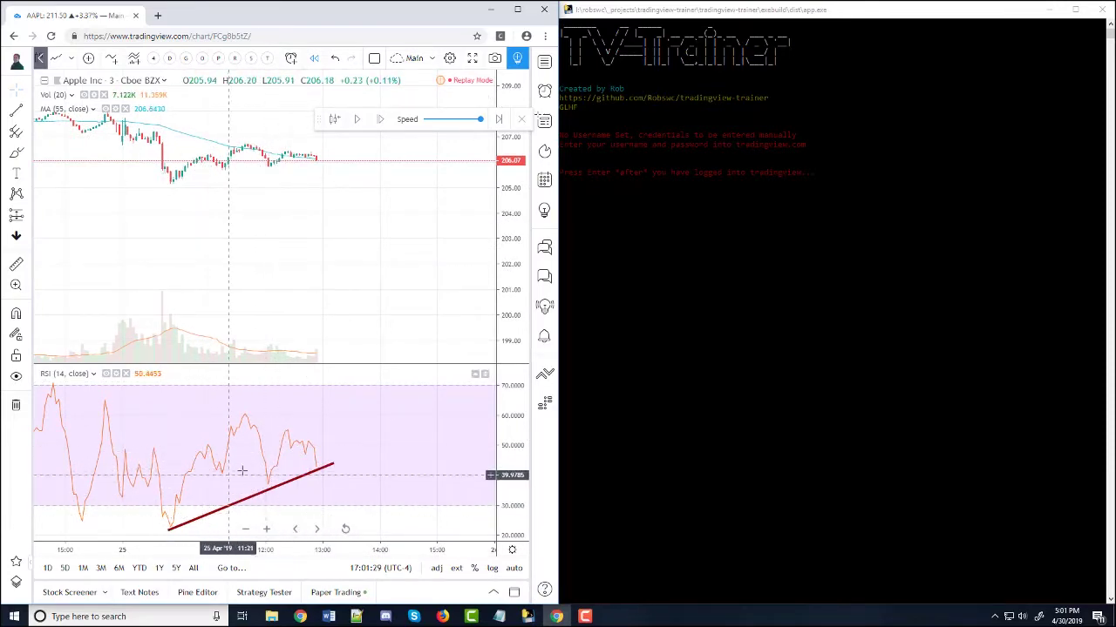
# - Advance the replay bar by bar past the end of the RSI trend line and open a long position at the 13:18 bar
pyautogui.moveTo(249, 214); pyautogui.dragTo(264, 236)
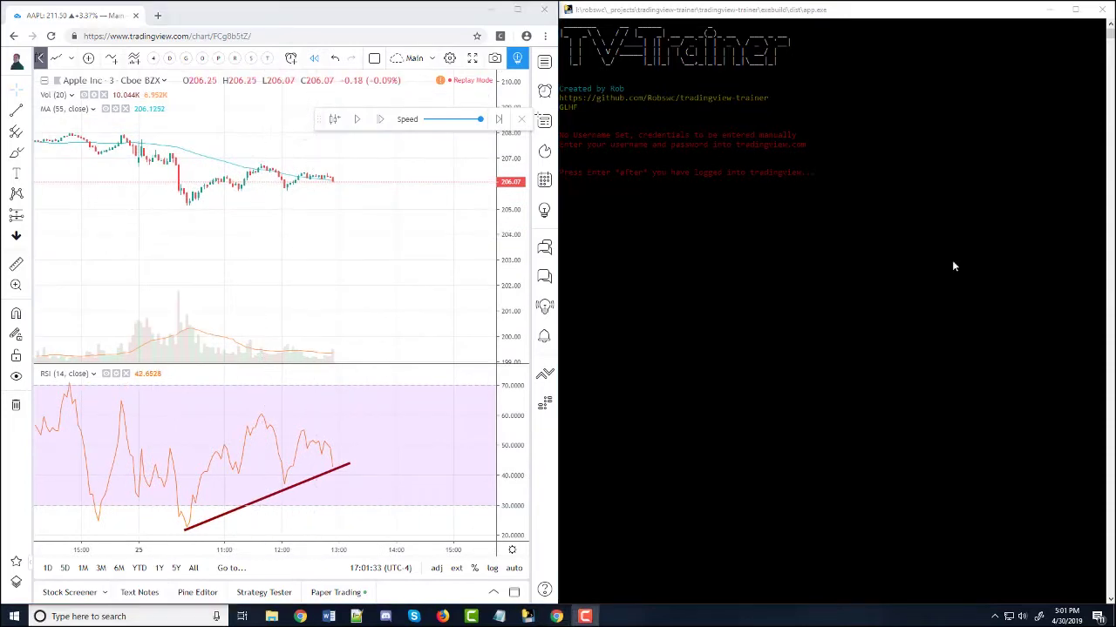
pyautogui.moveTo(310, 226); pyautogui.dragTo(366, 232)
pyautogui.click(384, 122)
pyautogui.click(384, 122)
pyautogui.click(383, 122)
pyautogui.click(383, 122)
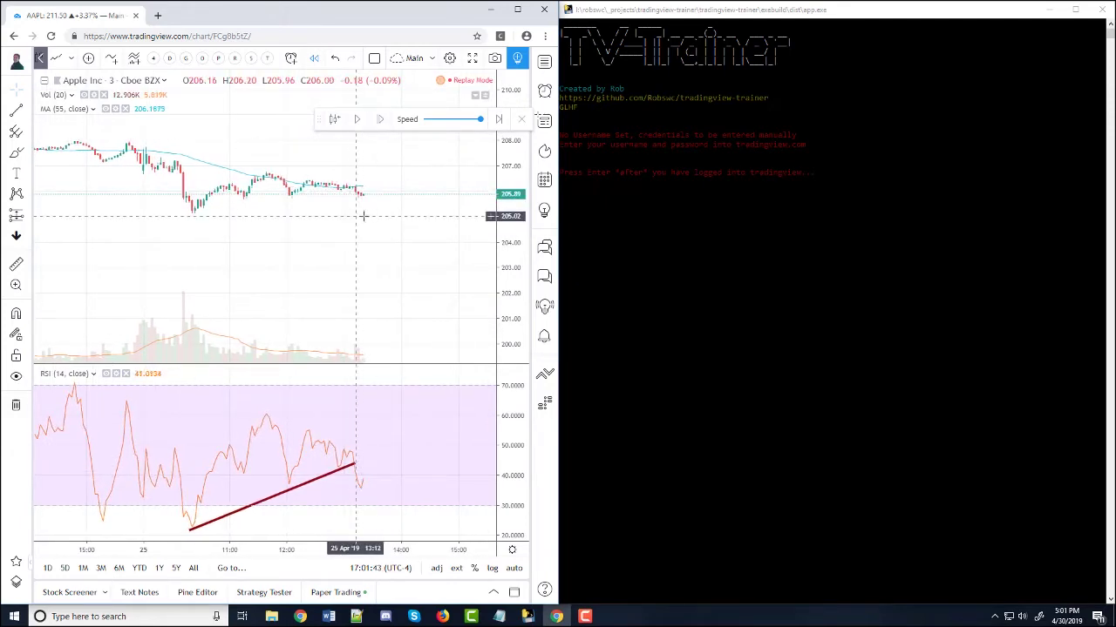
pyautogui.hotkey('alt', 'v')
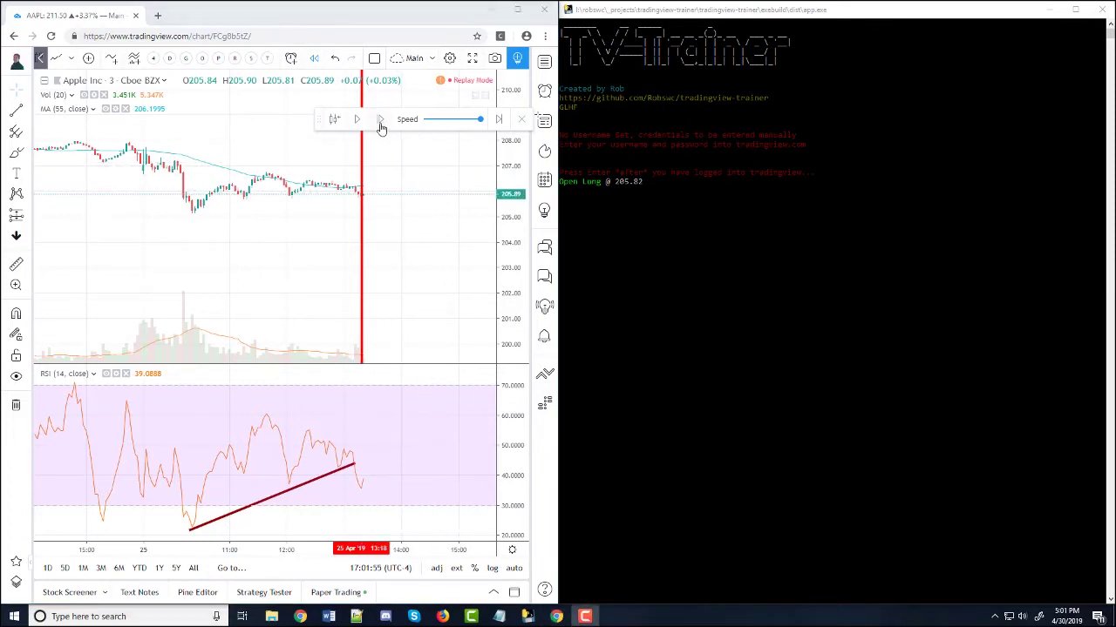
# - Advance the replay until the price has risen and close the long position at the 14:15 bar on 25 April 2019
pyautogui.click(380, 124)
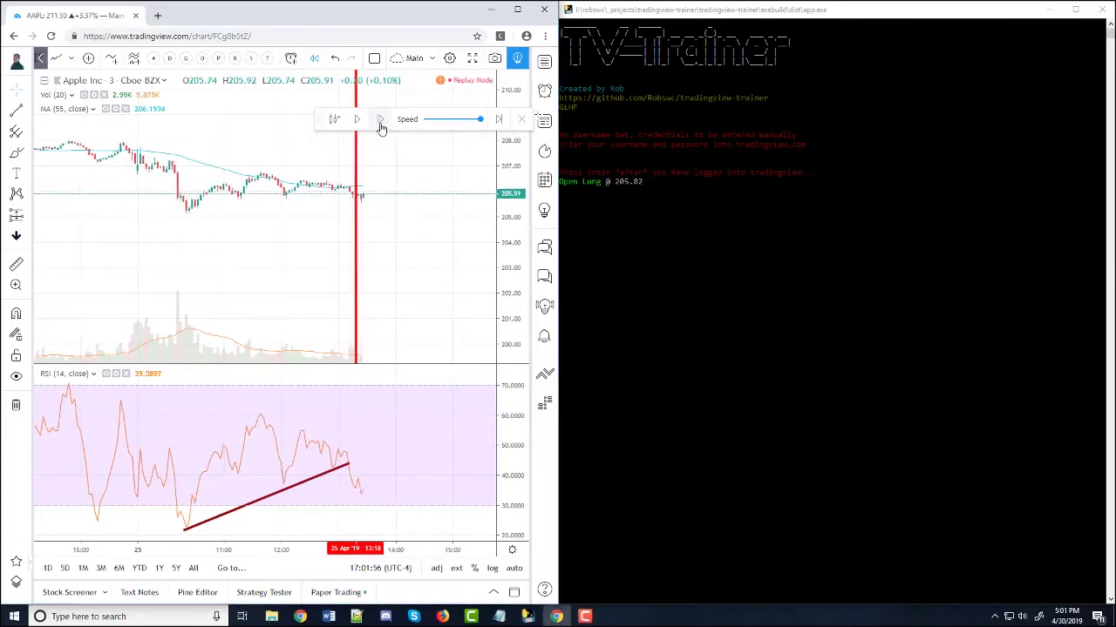
pyautogui.click(381, 123)
pyautogui.click(381, 123)
pyautogui.click(381, 123)
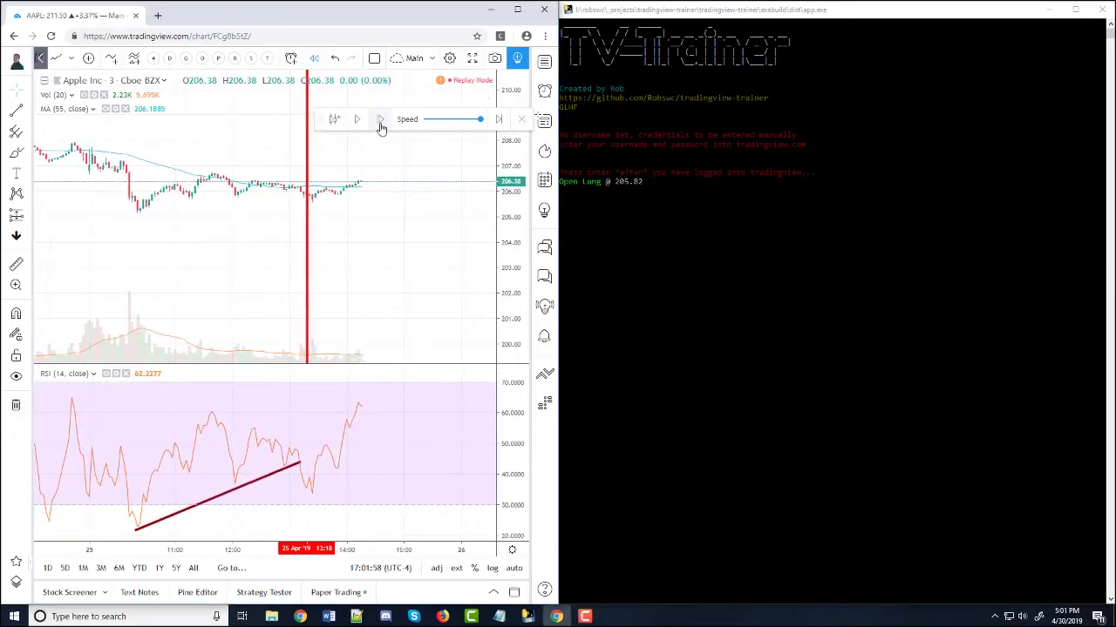
pyautogui.scroll(4, 337, 218)
pyautogui.moveTo(304, 217); pyautogui.dragTo(409, 231)
pyautogui.moveTo(514, 308); pyautogui.dragTo(507, 166)
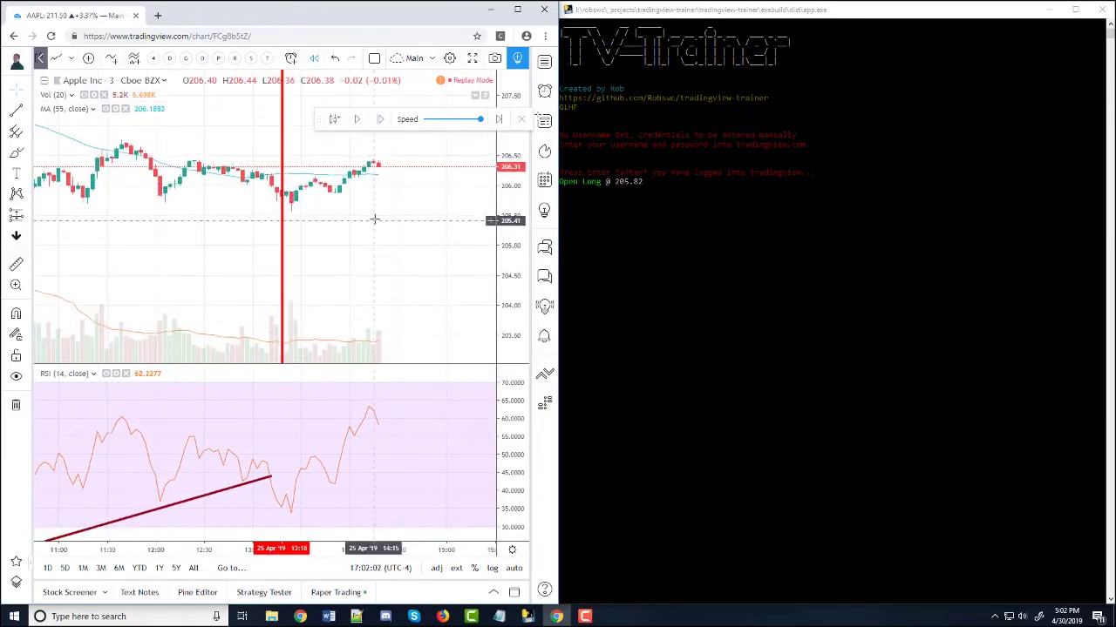
pyautogui.moveTo(374, 219)
pyautogui.mouseDown()
pyautogui.moveTo(369, 236)
pyautogui.moveTo(361, 213)
pyautogui.mouseUp()
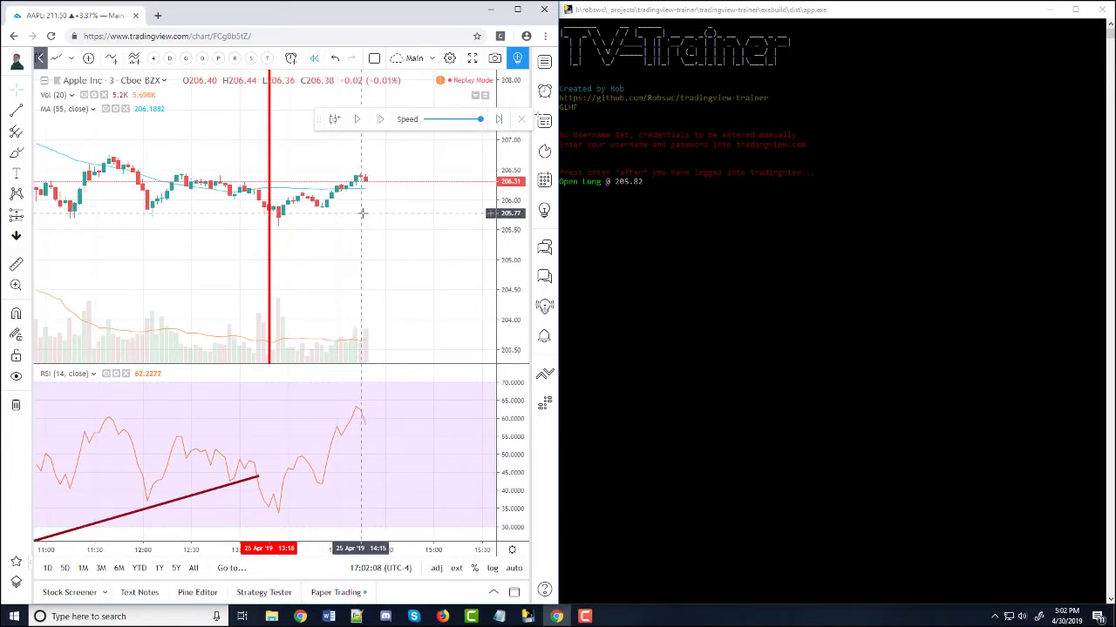
pyautogui.hotkey('alt', 'v')
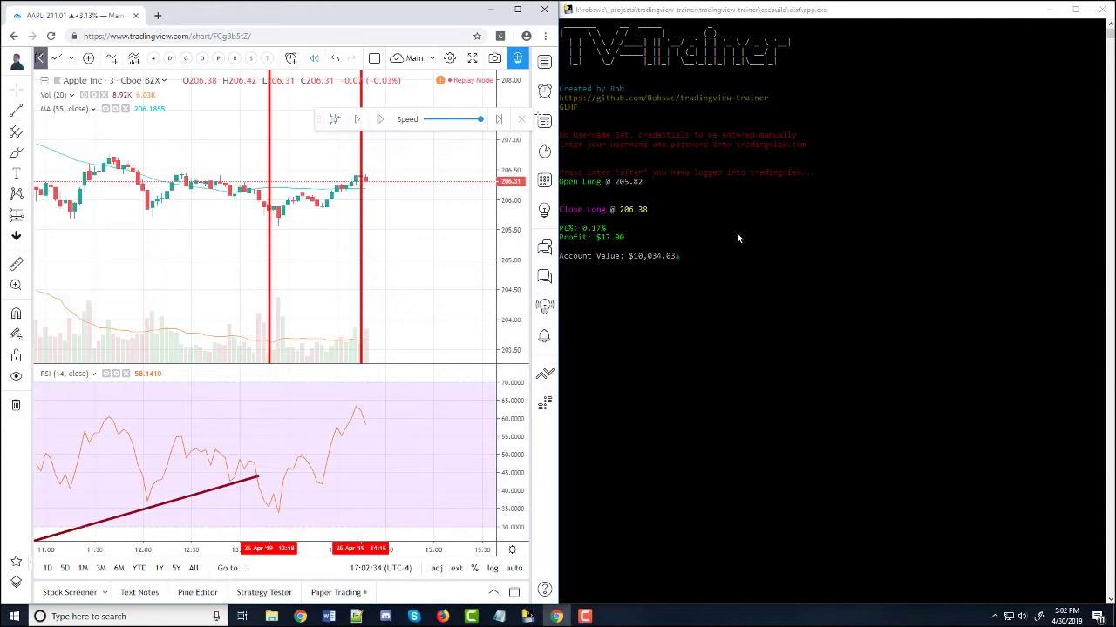
# - Review the closed trade's profit and account value in the trainer console
pyautogui.click(958, 223)
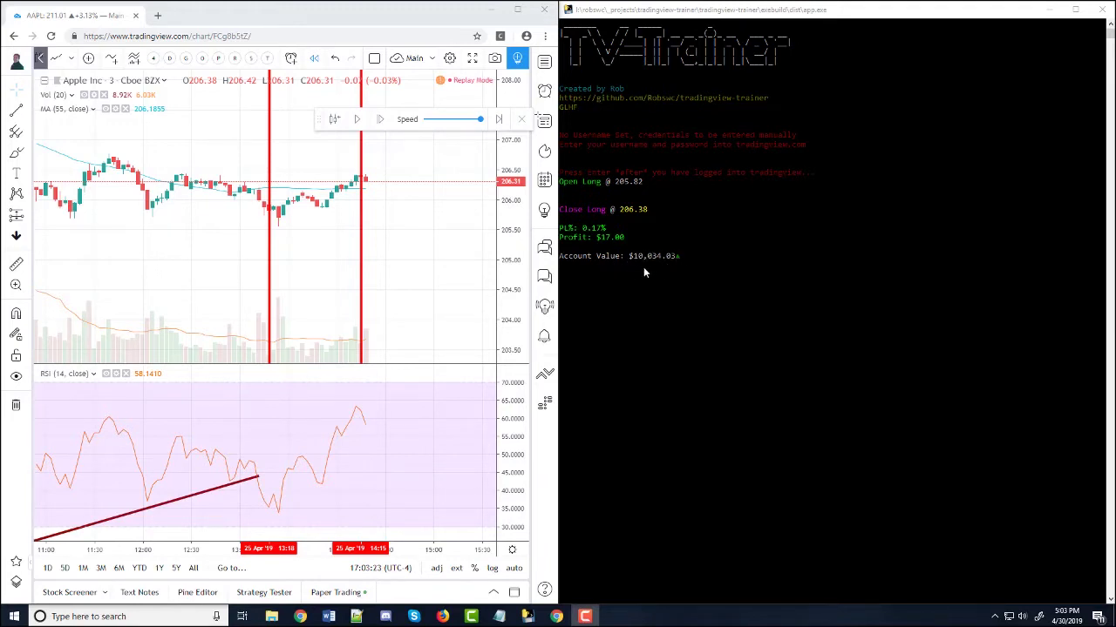
pyautogui.click(427, 217)
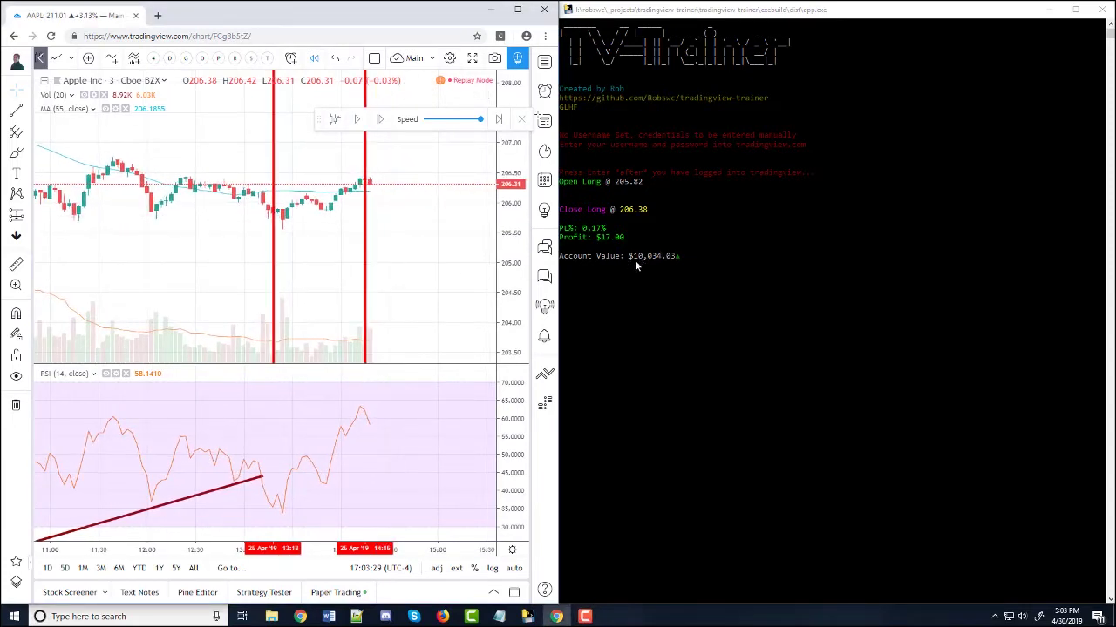
pyautogui.click(615, 275)
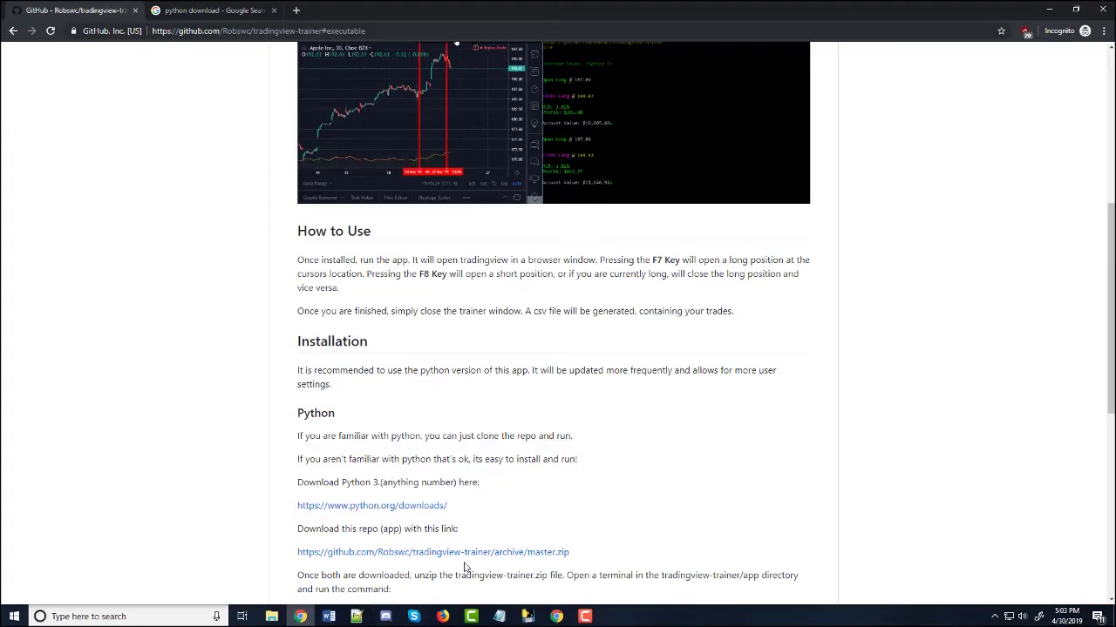
# - Open config.py from the app folder of the tradingview-trainer repository on GitHub
pyautogui.scroll(4, 465, 568)
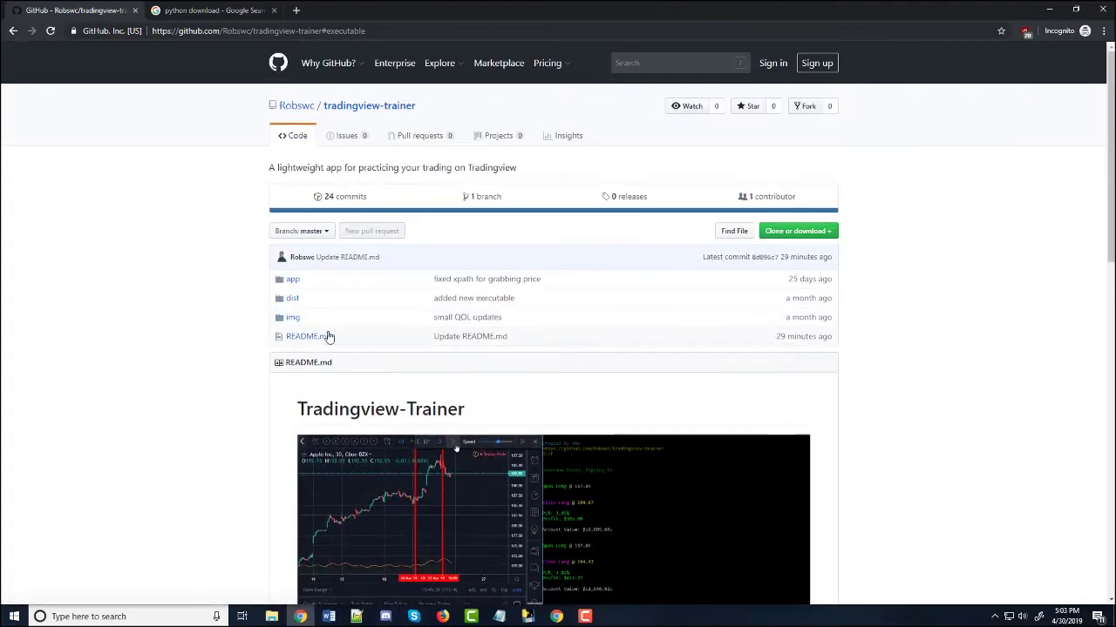
pyautogui.click(292, 279)
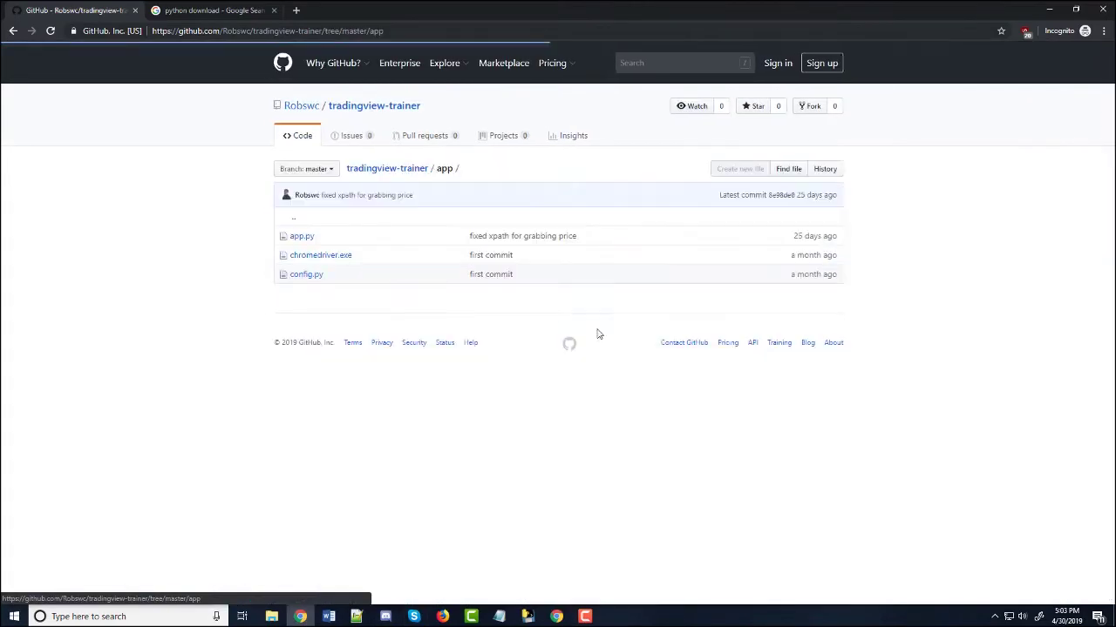
pyautogui.click(306, 274)
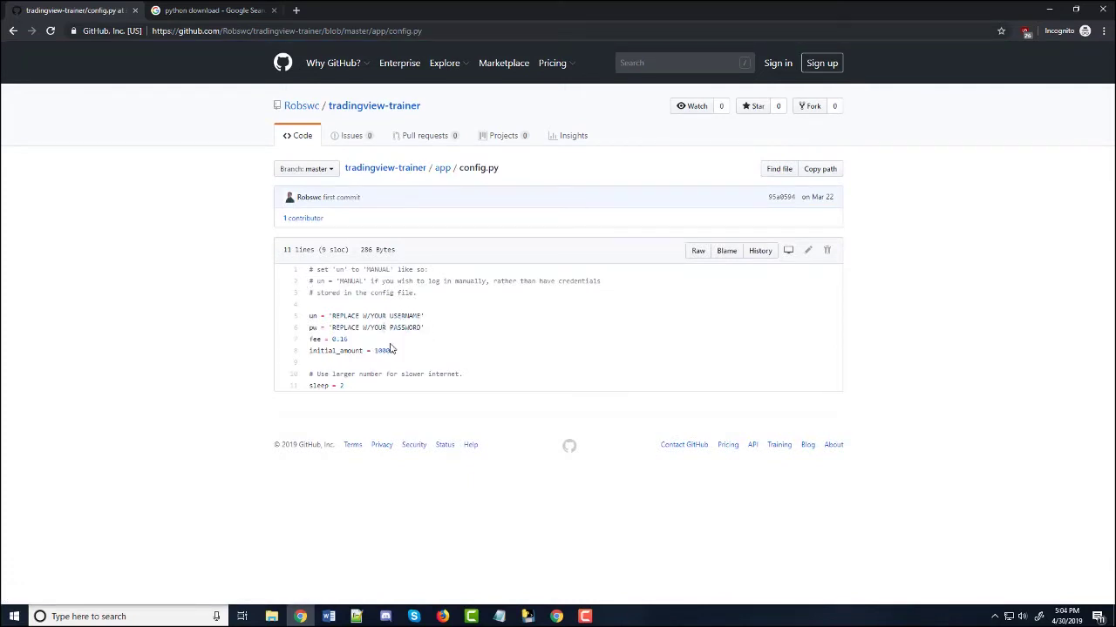
# - Examine the username, password, fee and initial amount settings in config.py
pyautogui.moveTo(313, 315)
pyautogui.mouseDown()
pyautogui.moveTo(427, 319)
pyautogui.moveTo(310, 316)
pyautogui.mouseUp()
pyautogui.click(416, 341)
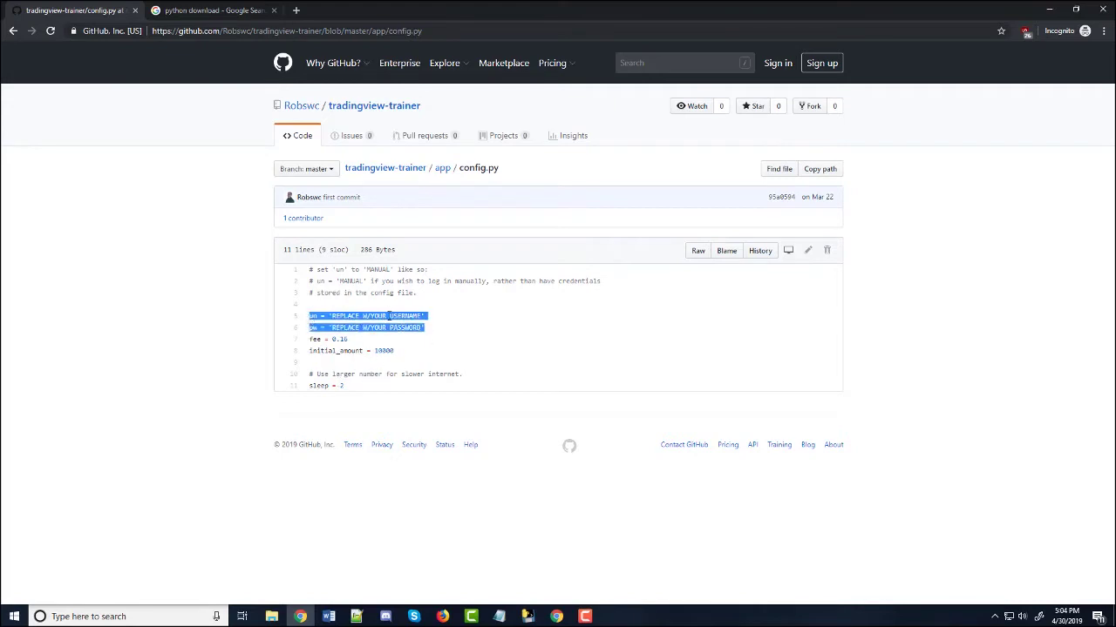
pyautogui.click(445, 349)
pyautogui.moveTo(433, 331); pyautogui.dragTo(307, 319)
pyautogui.moveTo(352, 342); pyautogui.dragTo(308, 342)
pyautogui.click(365, 346)
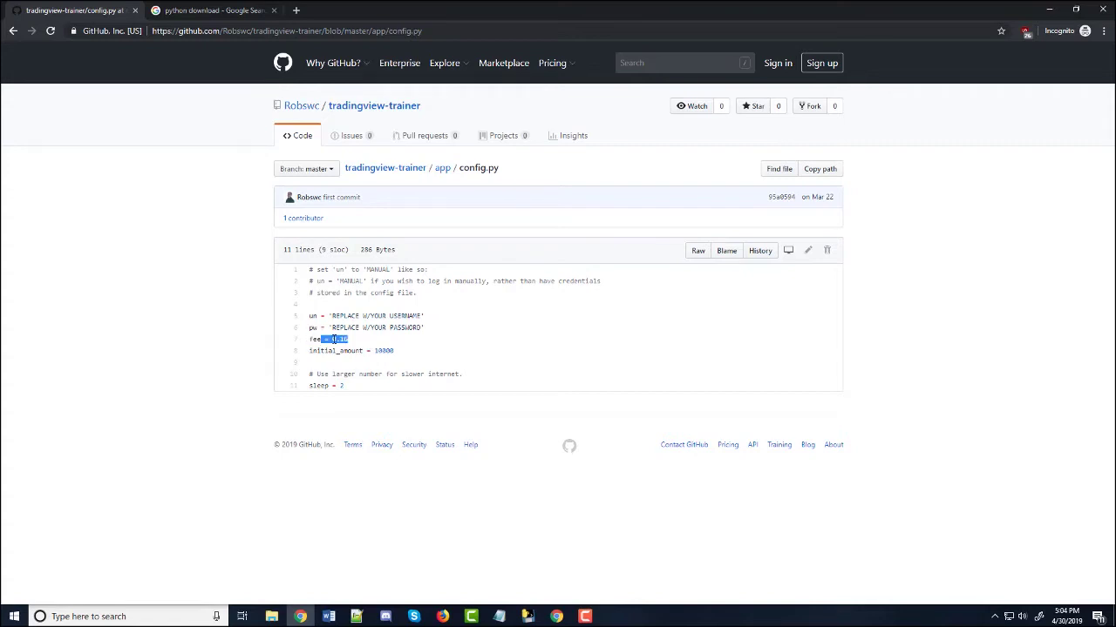
pyautogui.moveTo(325, 340); pyautogui.dragTo(308, 341)
pyautogui.click(377, 351)
# - Compare the closed trade's result in the trainer console with the fee setting in config.py
pyautogui.click(527, 616)
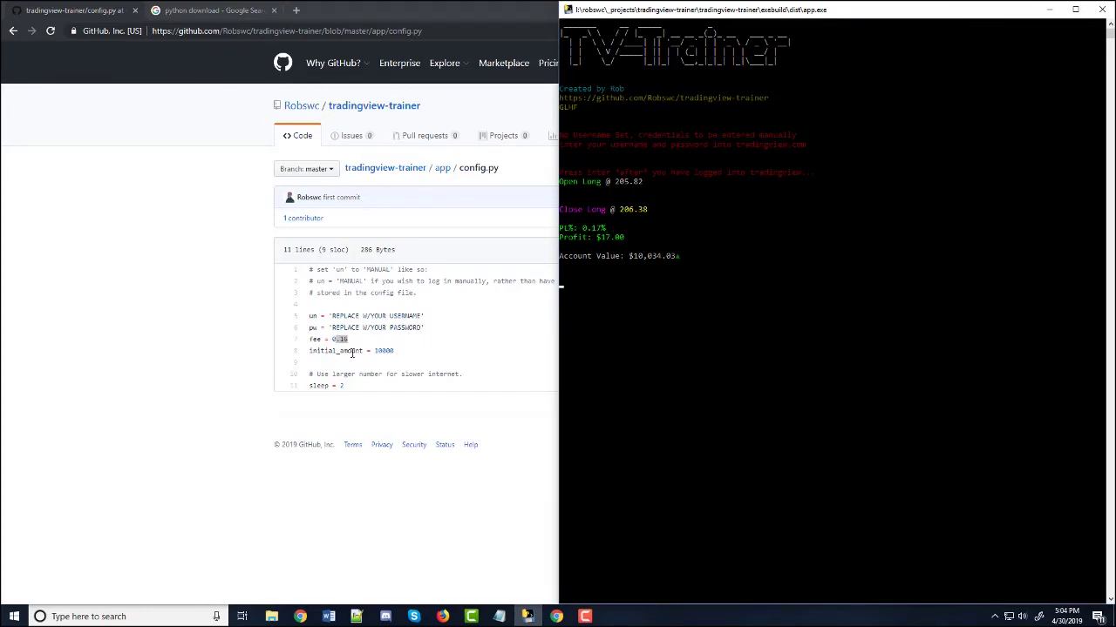
pyautogui.moveTo(357, 341); pyautogui.dragTo(309, 340)
pyautogui.click(361, 340)
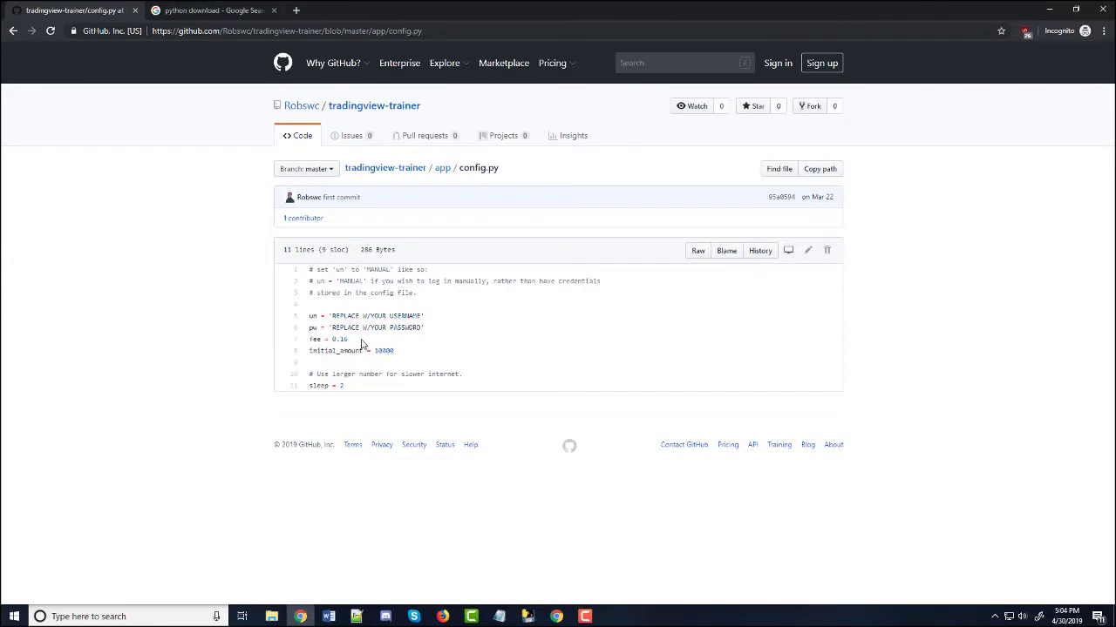
# - Return to the TradingView chart and advance the replay bar by bar beyond the closed trade into the 26 April session
pyautogui.click(1049, 10)
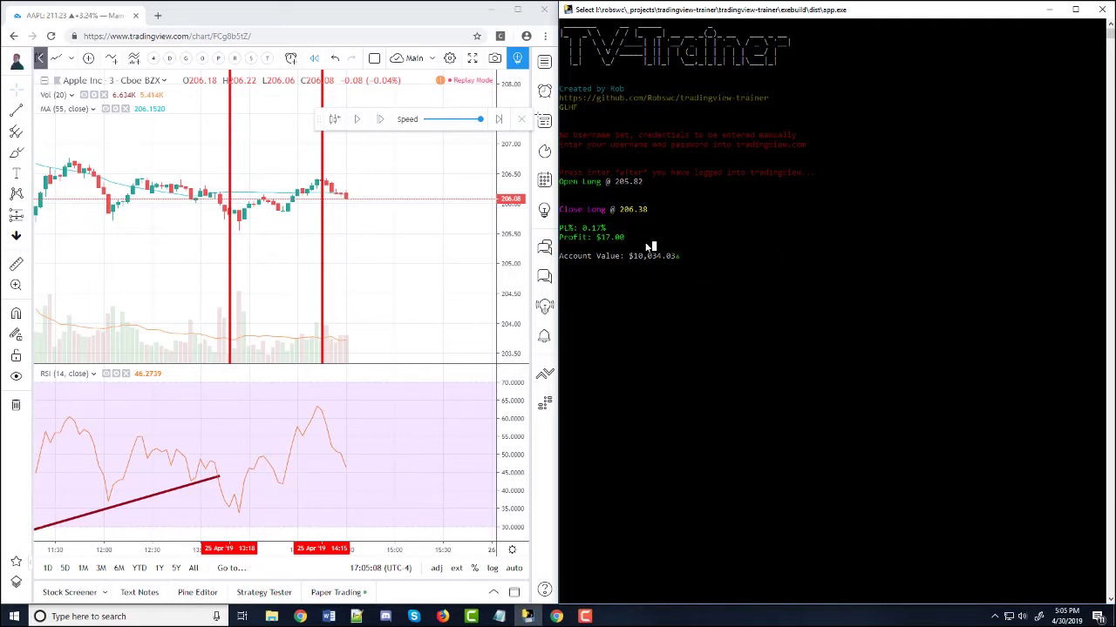
pyautogui.click(381, 119)
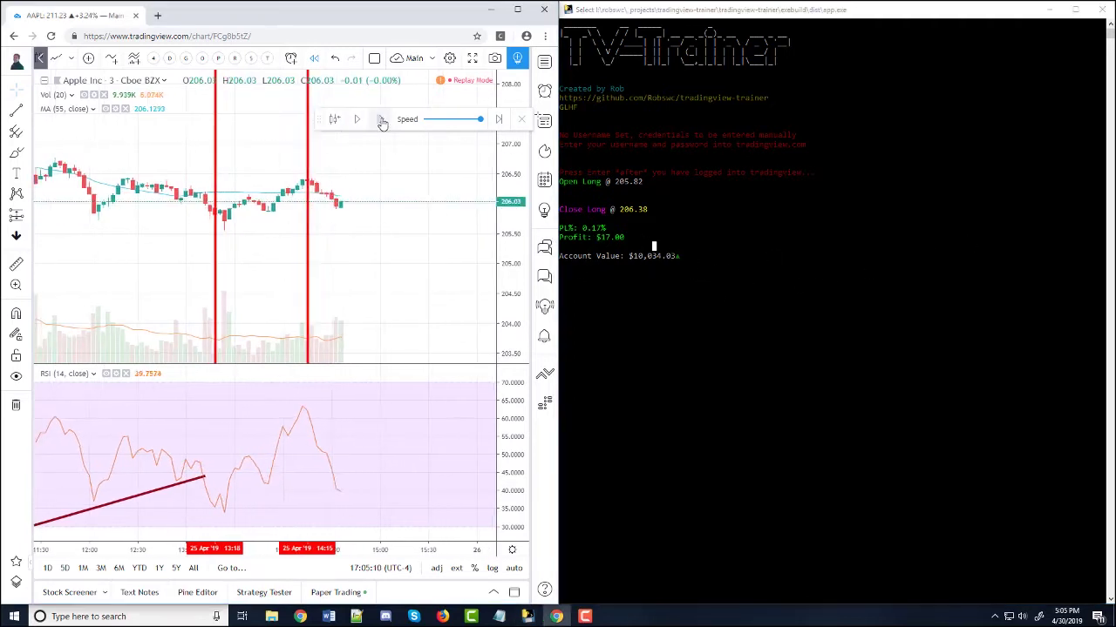
pyautogui.click(381, 121)
pyautogui.click(381, 120)
pyautogui.click(381, 119)
pyautogui.click(381, 119)
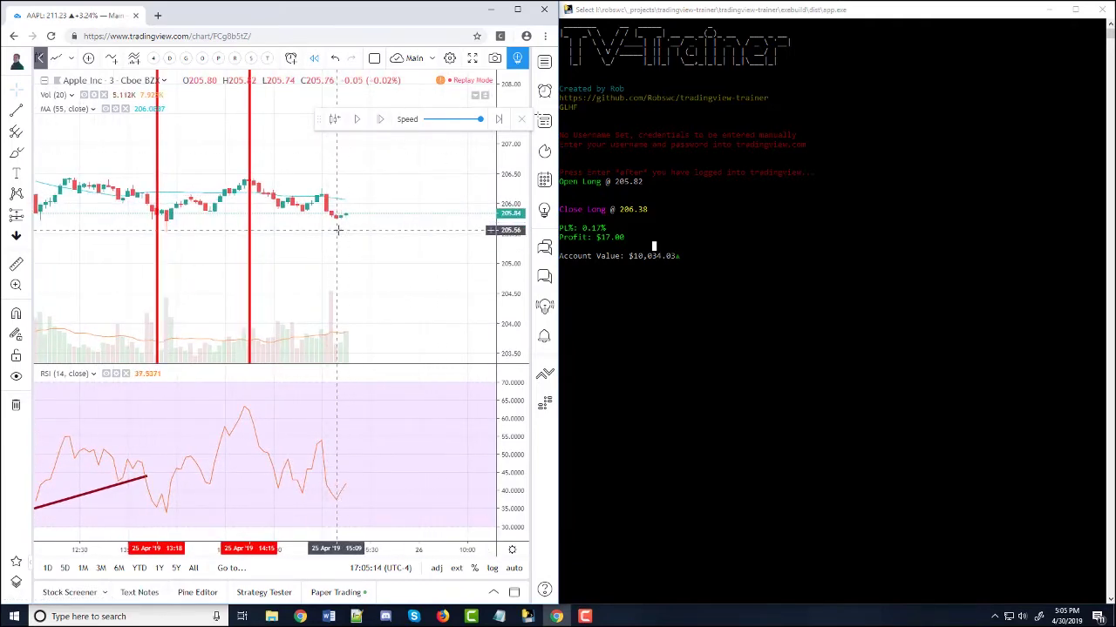
pyautogui.click(390, 123)
pyautogui.click(390, 123)
pyautogui.click(390, 123)
pyautogui.click(390, 122)
pyautogui.click(390, 123)
pyautogui.click(390, 123)
pyautogui.click(390, 123)
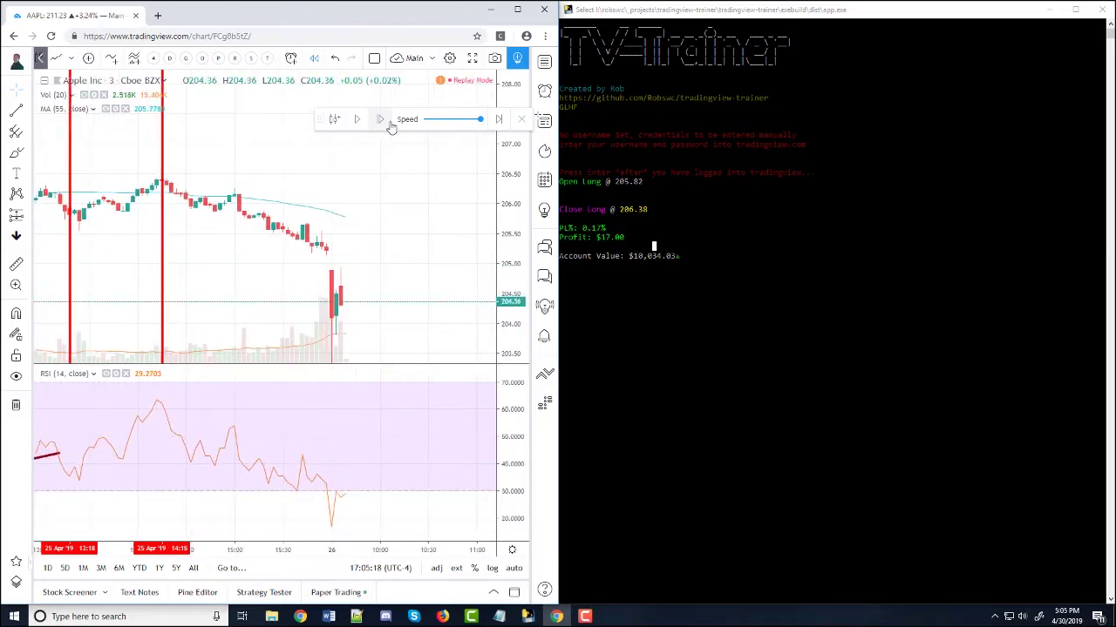
pyautogui.click(390, 123)
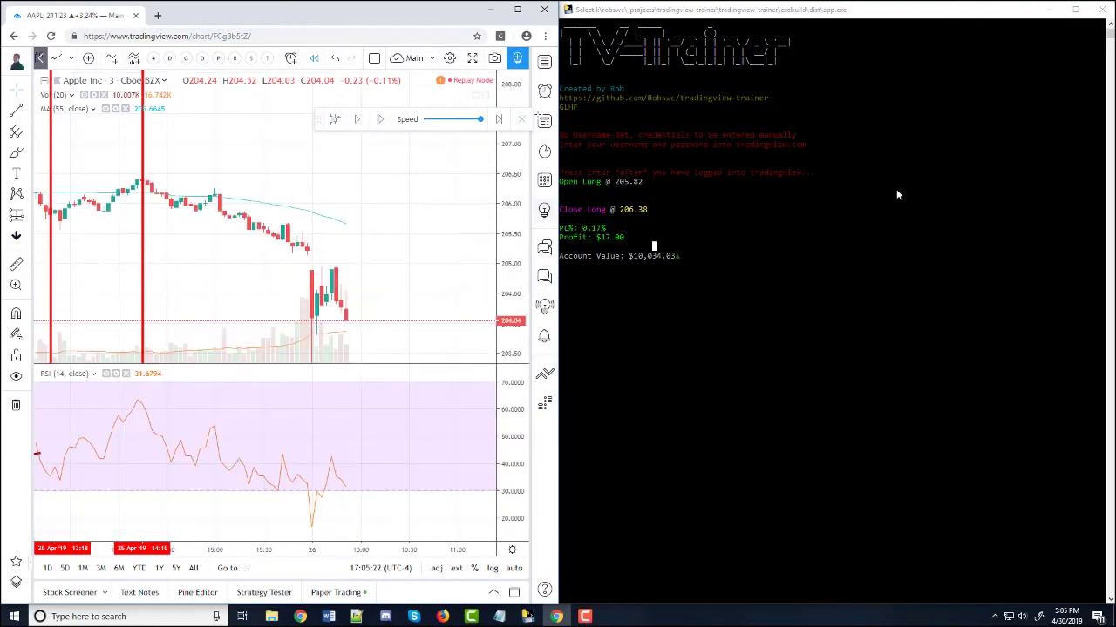
pyautogui.click(672, 274)
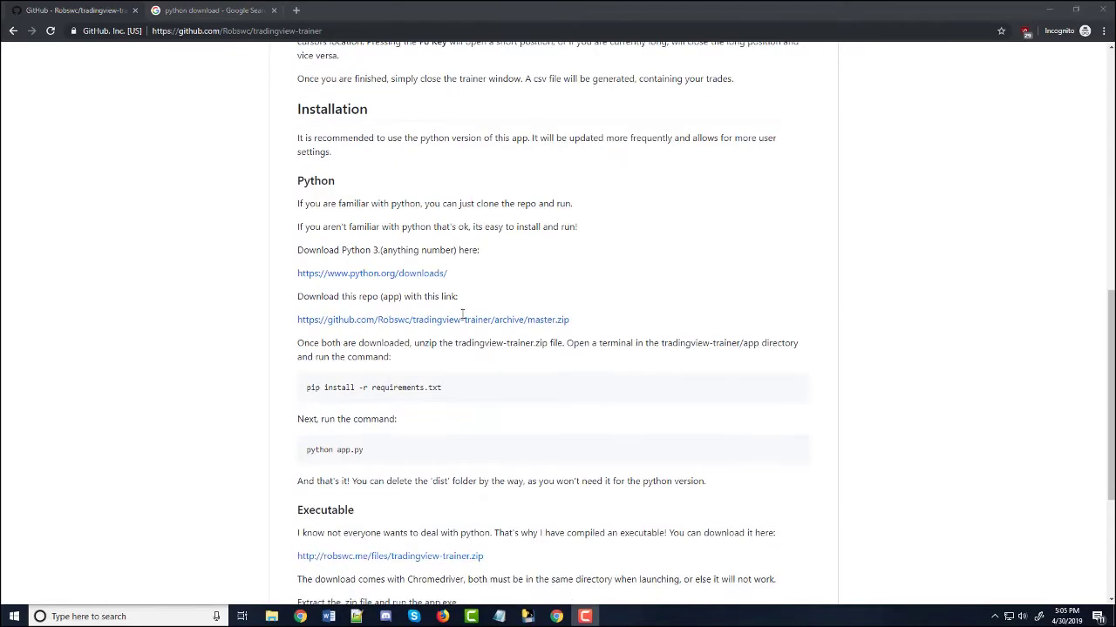
# - Read the Python installation instructions in the tradingview-trainer repository's README on GitHub
pyautogui.scroll(-1, 462, 314)
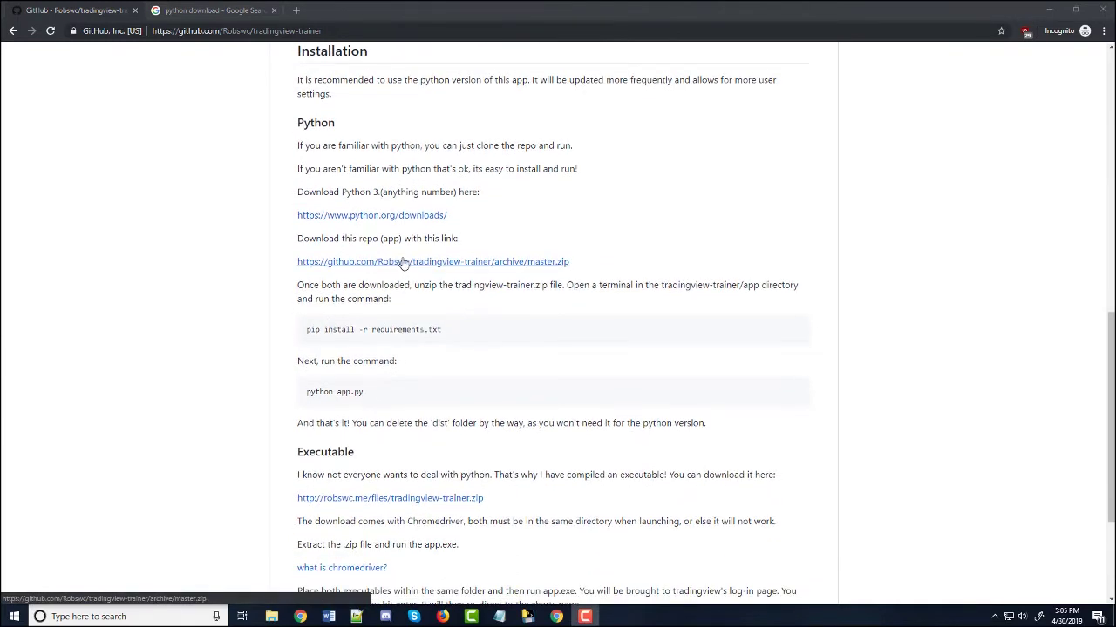
pyautogui.moveTo(338, 168); pyautogui.dragTo(453, 168)
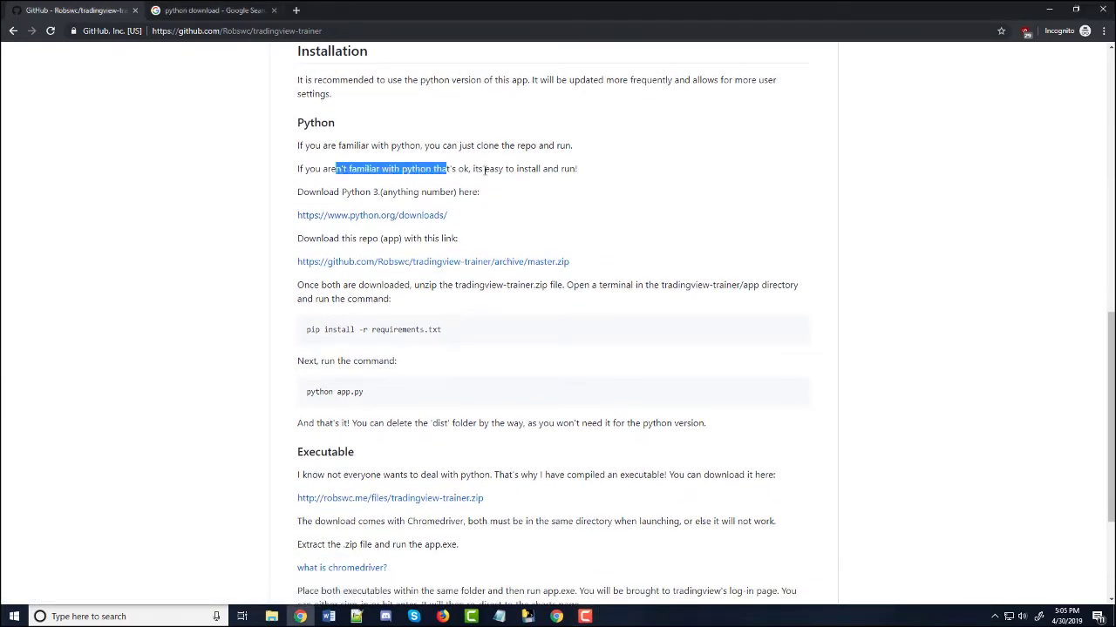
pyautogui.click(468, 166)
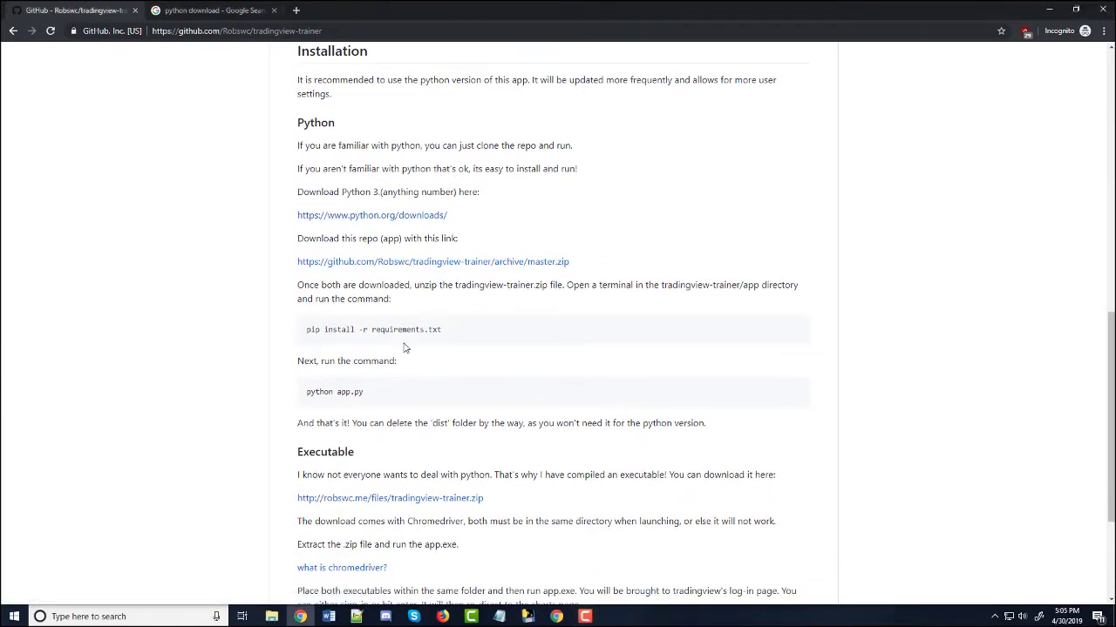
pyautogui.scroll(2, 431, 384)
pyautogui.scroll(-3, 436, 305)
pyautogui.scroll(1, 377, 307)
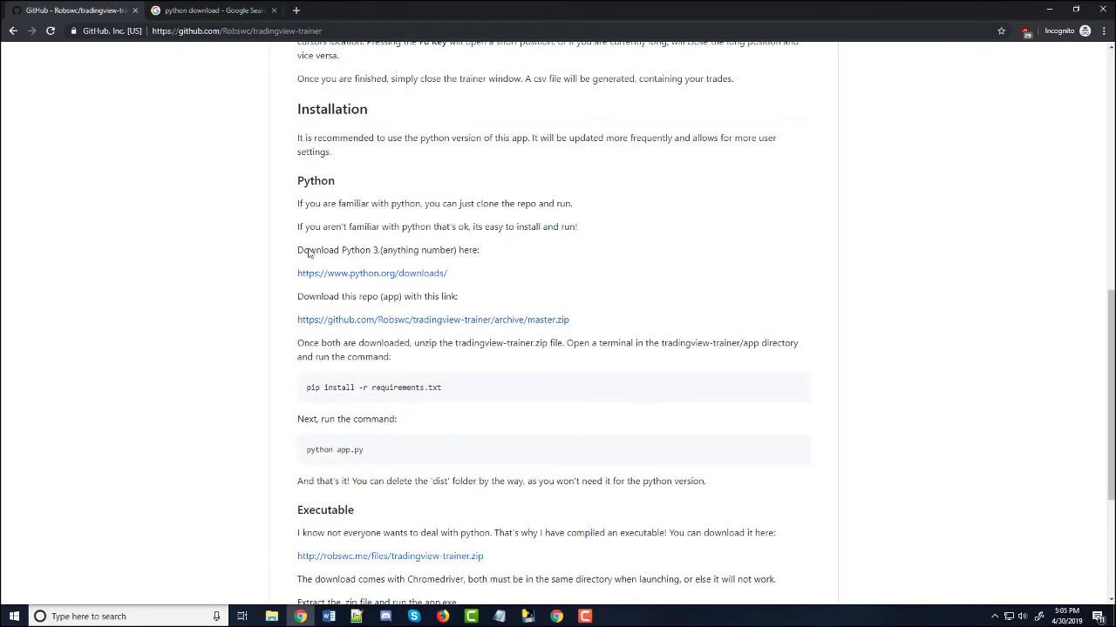
pyautogui.scroll(6, 391, 337)
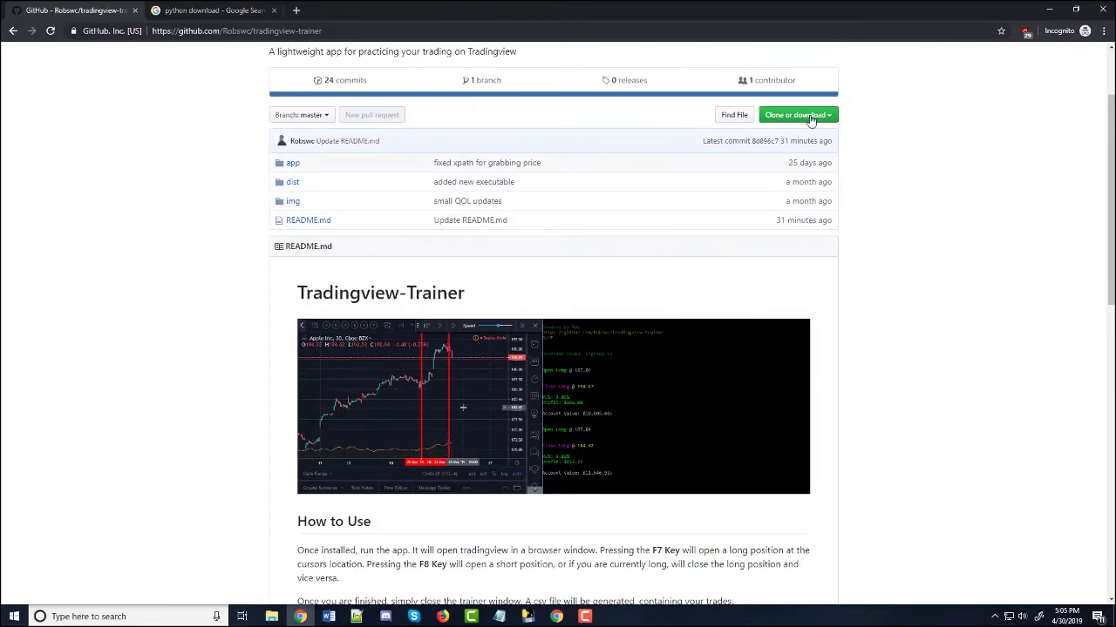
# - View the clone and ZIP download options of the tradingview-trainer repository
pyautogui.click(795, 114)
pyautogui.click(591, 162)
pyautogui.scroll(-5, 456, 252)
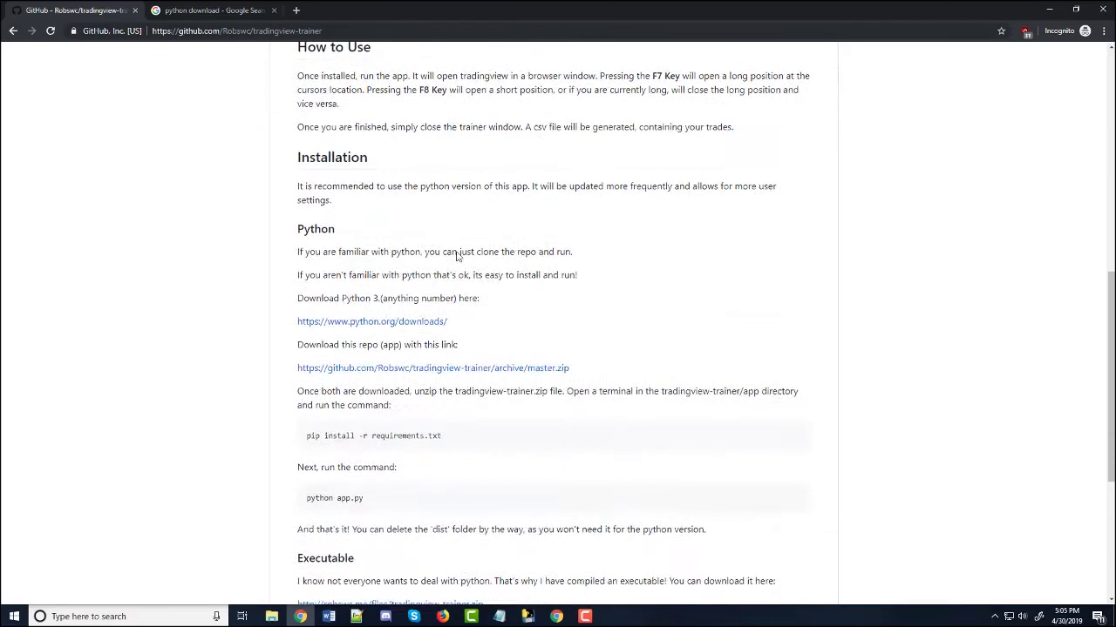
pyautogui.scroll(7, 542, 258)
pyautogui.click(796, 231)
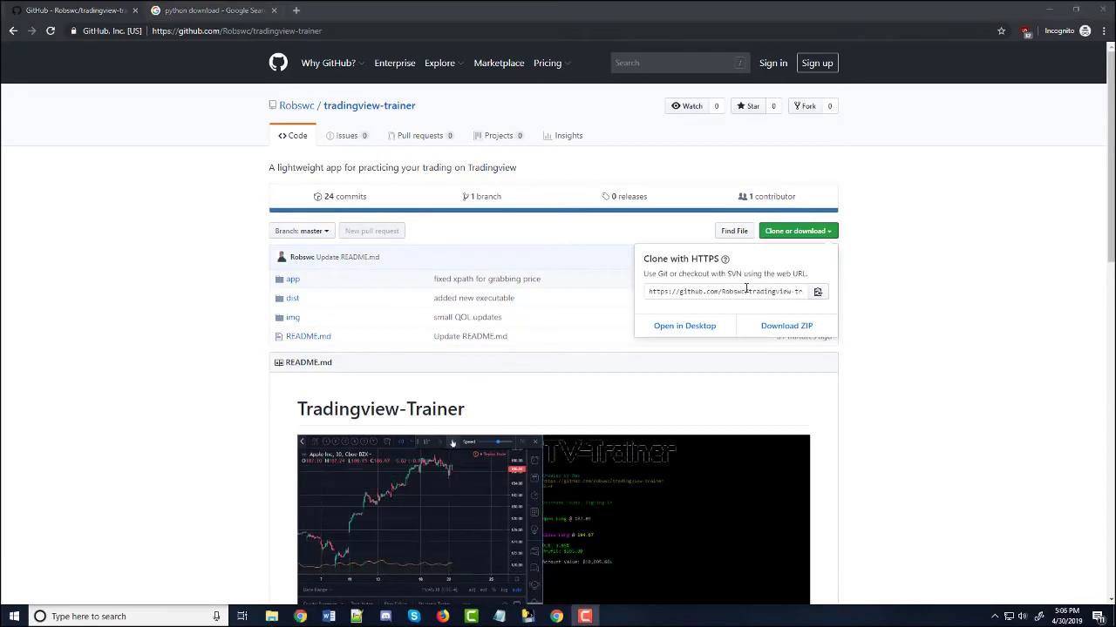
pyautogui.scroll(-1, 750, 290)
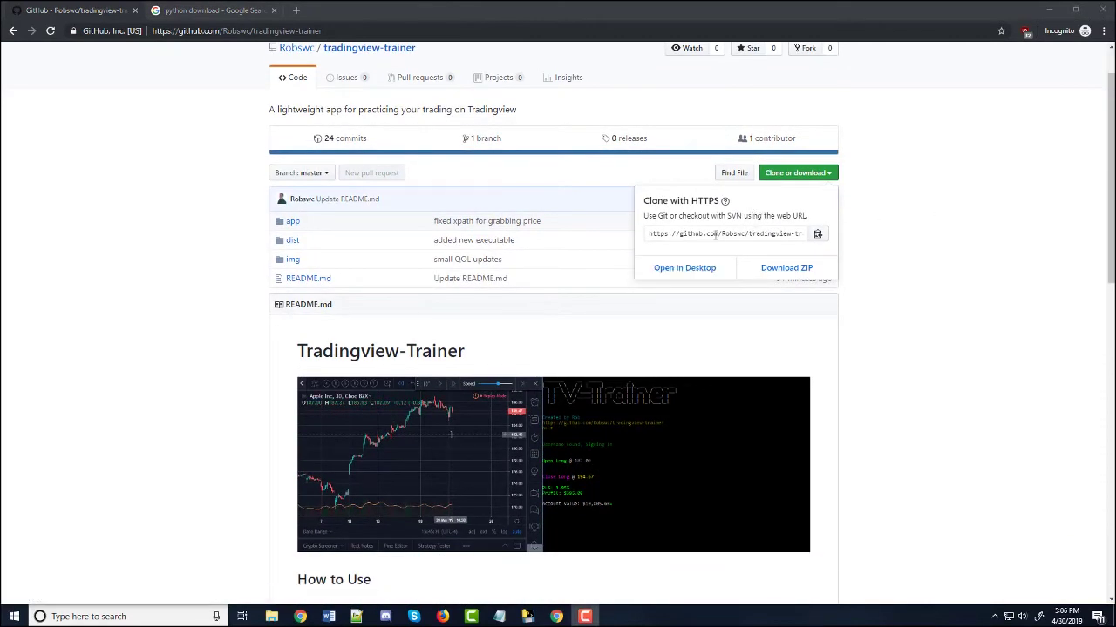
pyautogui.click(532, 342)
# - Review the README's Python setup commands and the Executable section with its download link and Chromedriver requirement
pyautogui.scroll(-1, 533, 342)
pyautogui.scroll(-7, 533, 342)
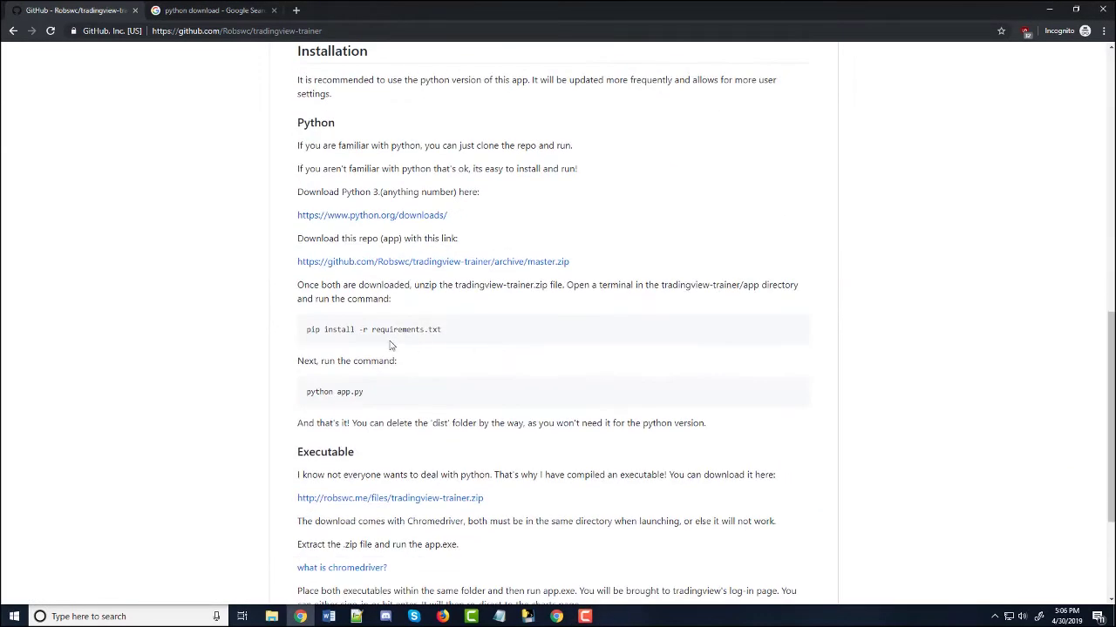
pyautogui.scroll(3, 367, 346)
pyautogui.scroll(-5, 374, 336)
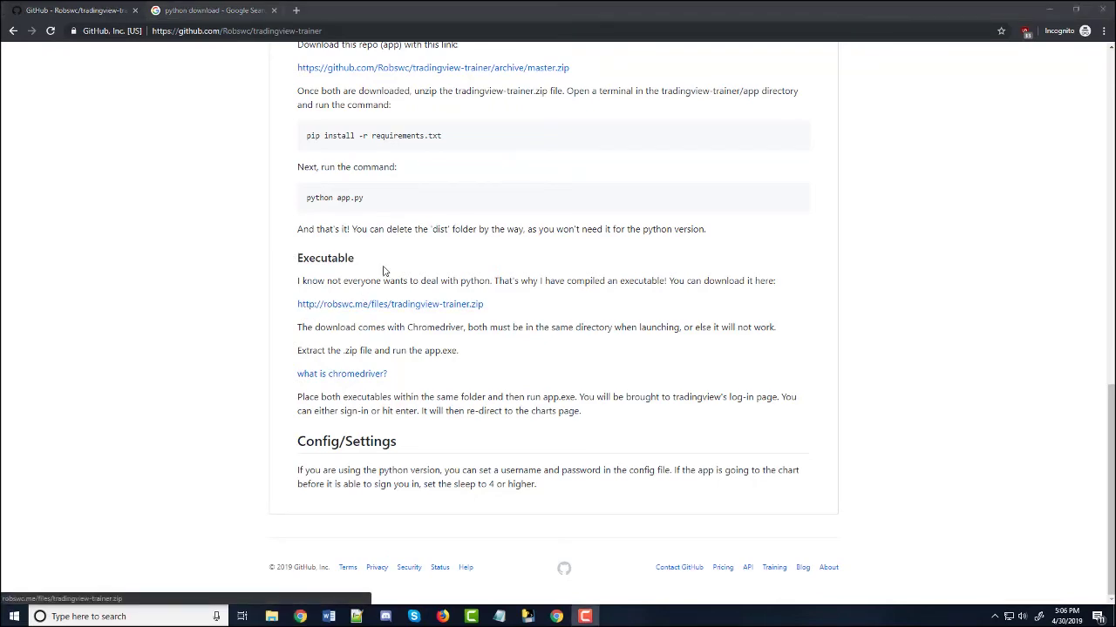
pyautogui.scroll(1, 321, 275)
pyautogui.scroll(-1, 292, 263)
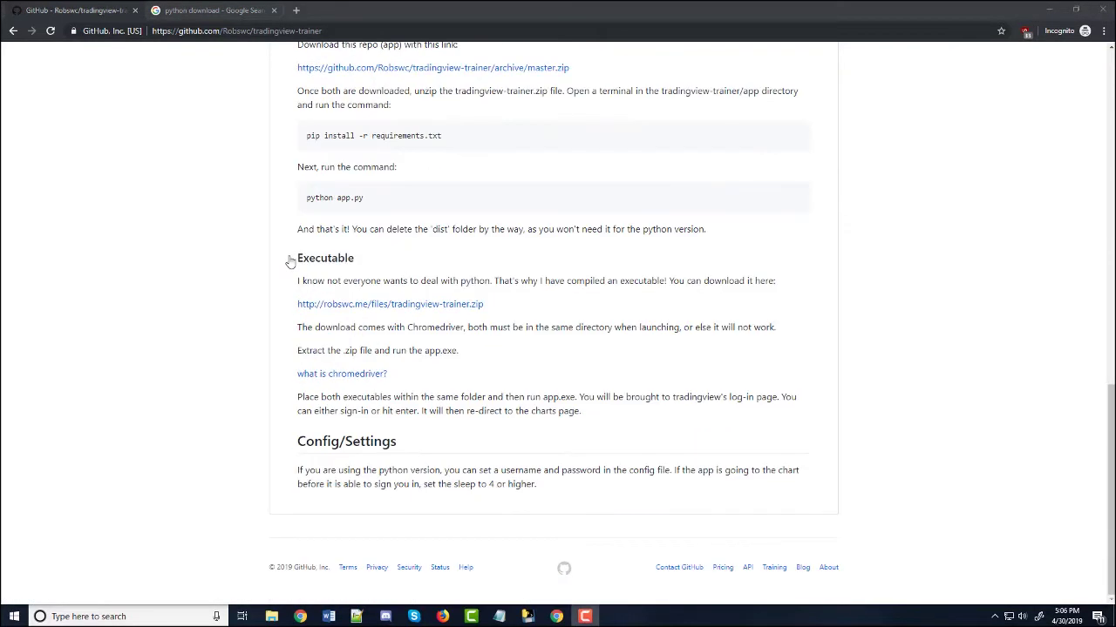
pyautogui.scroll(5, 332, 269)
pyautogui.scroll(-5, 332, 268)
pyautogui.click(347, 310)
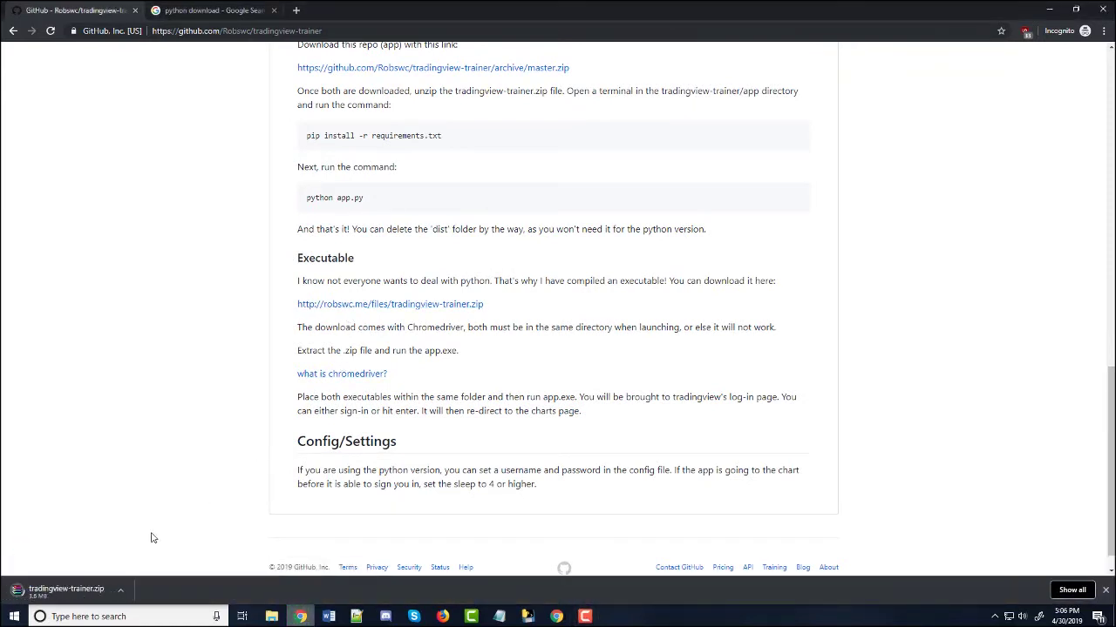
pyautogui.click(121, 590)
pyautogui.click(131, 572)
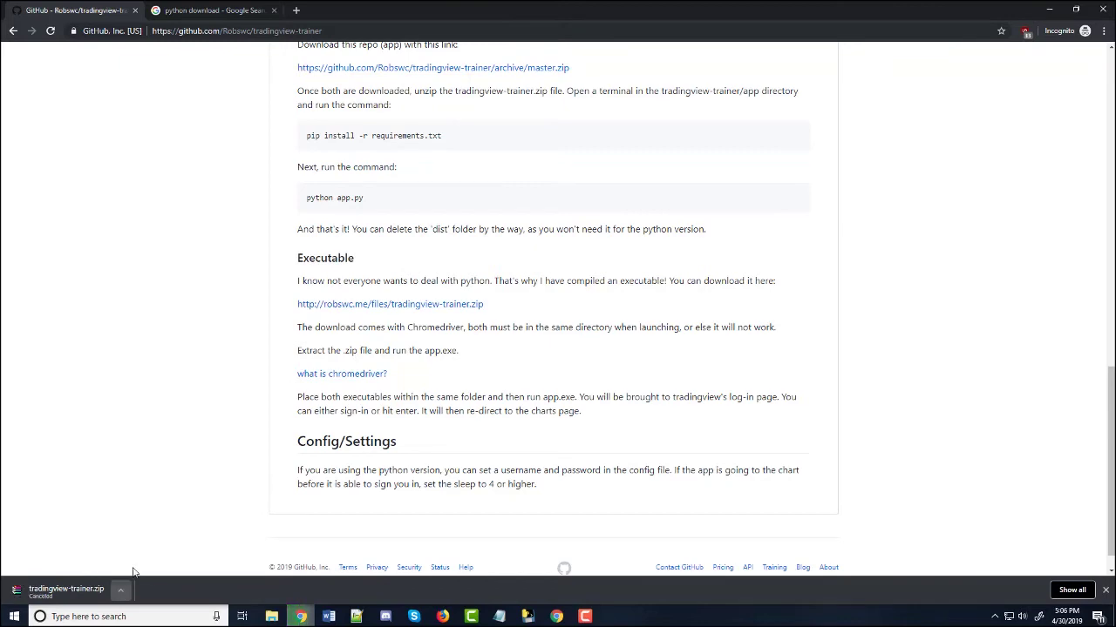
pyautogui.click(1106, 591)
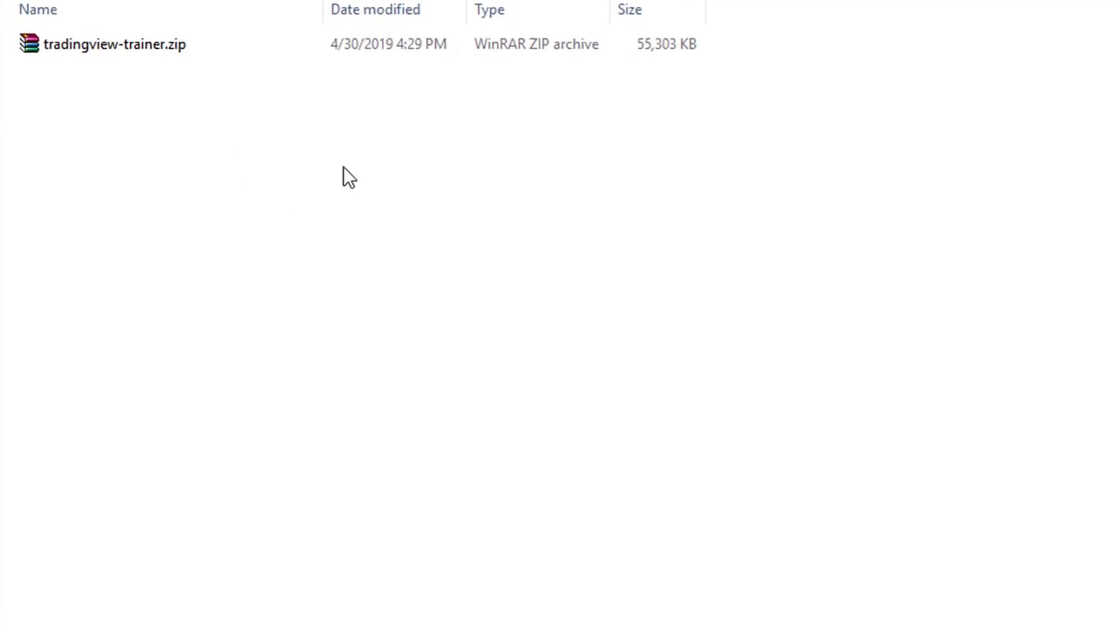
# - Extract the tradingview-trainer.zip archive into the folder that contains it
pyautogui.click(136, 47)
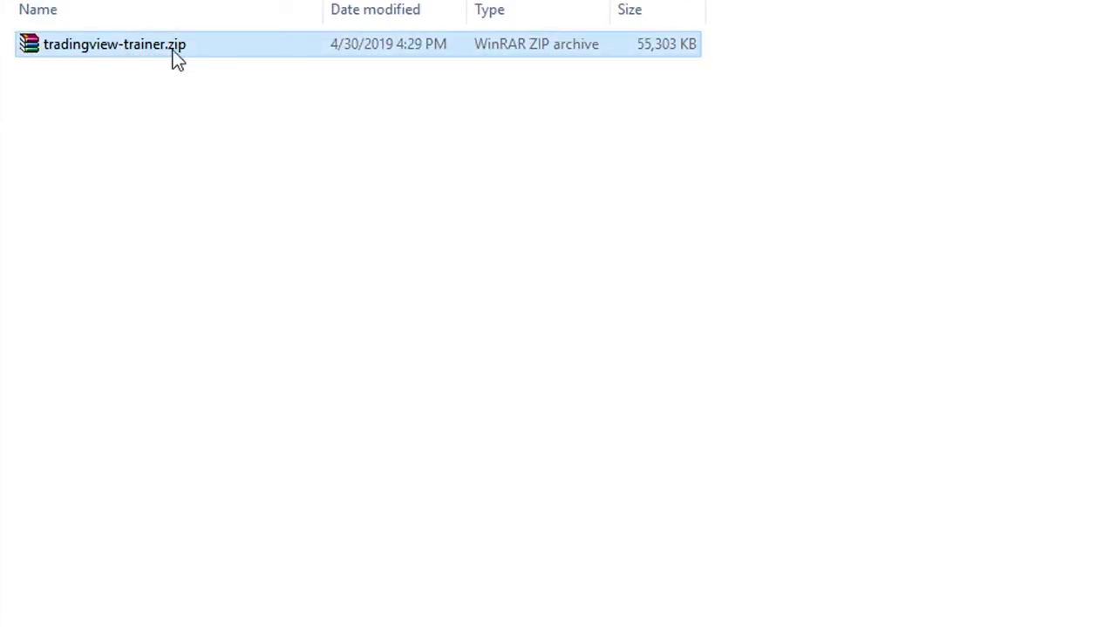
pyautogui.moveTo(113, 78); pyautogui.dragTo(125, 78)
pyautogui.rightClick(123, 54)
pyautogui.click(95, 176)
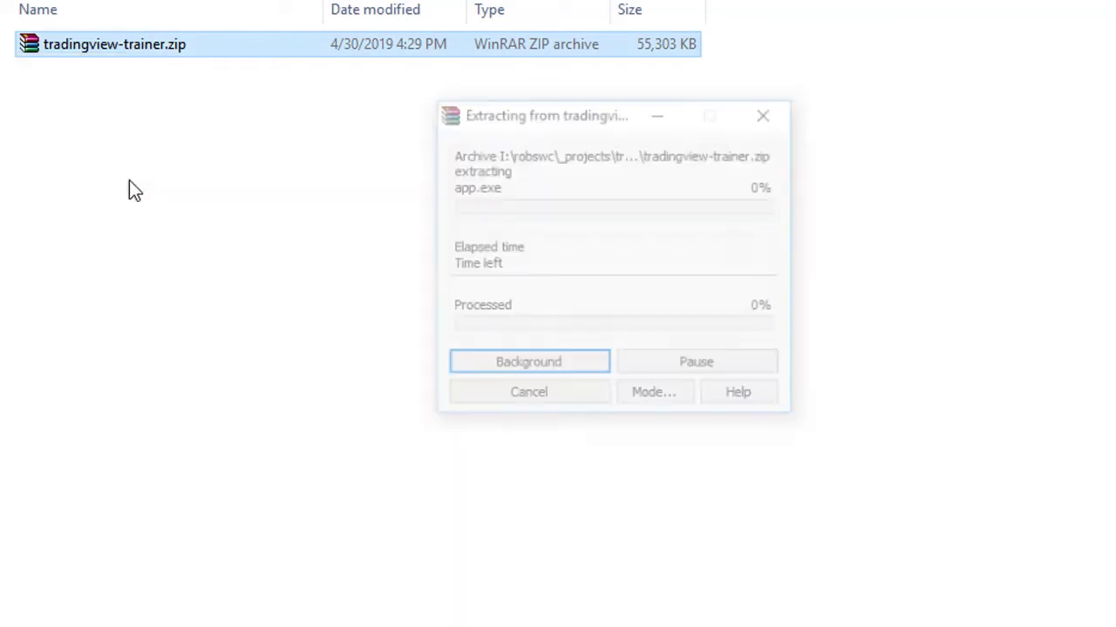
pyautogui.click(562, 319)
# - Examine the extracted app.exe and chromedriver.exe files located together in the folder
pyautogui.click(102, 73)
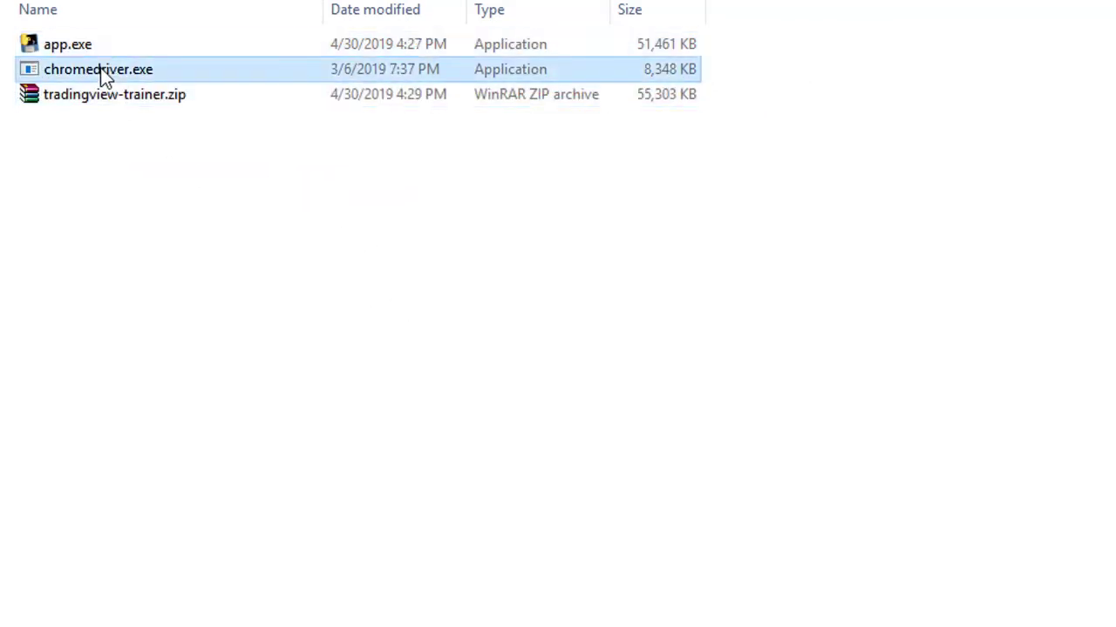
pyautogui.keyDown('ctrl'); pyautogui.click(106, 51); pyautogui.keyUp('ctrl')
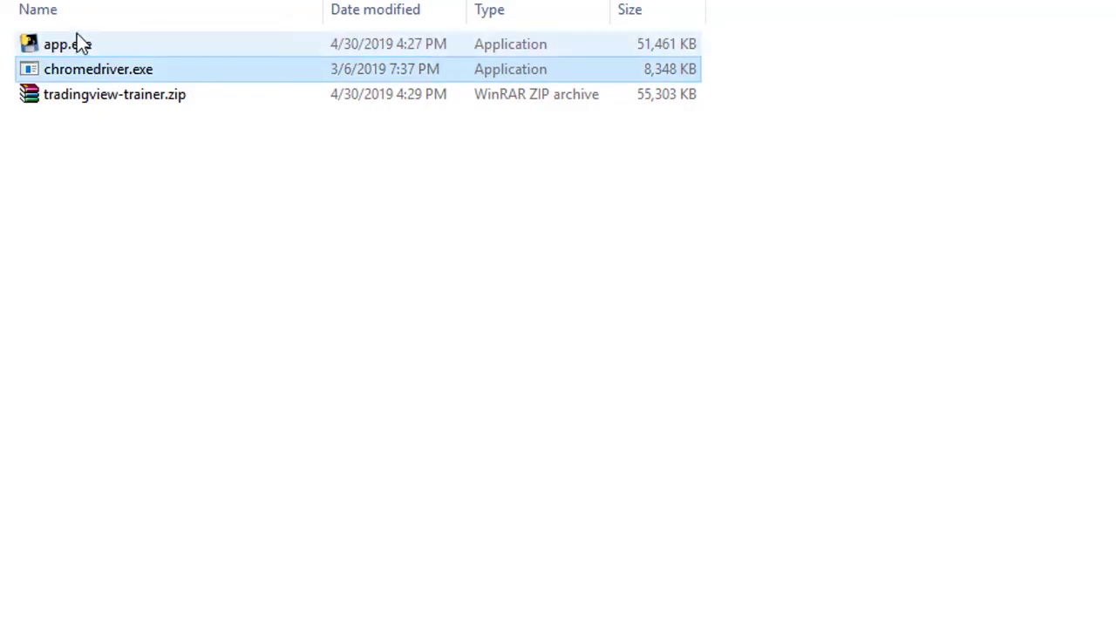
pyautogui.click(107, 46)
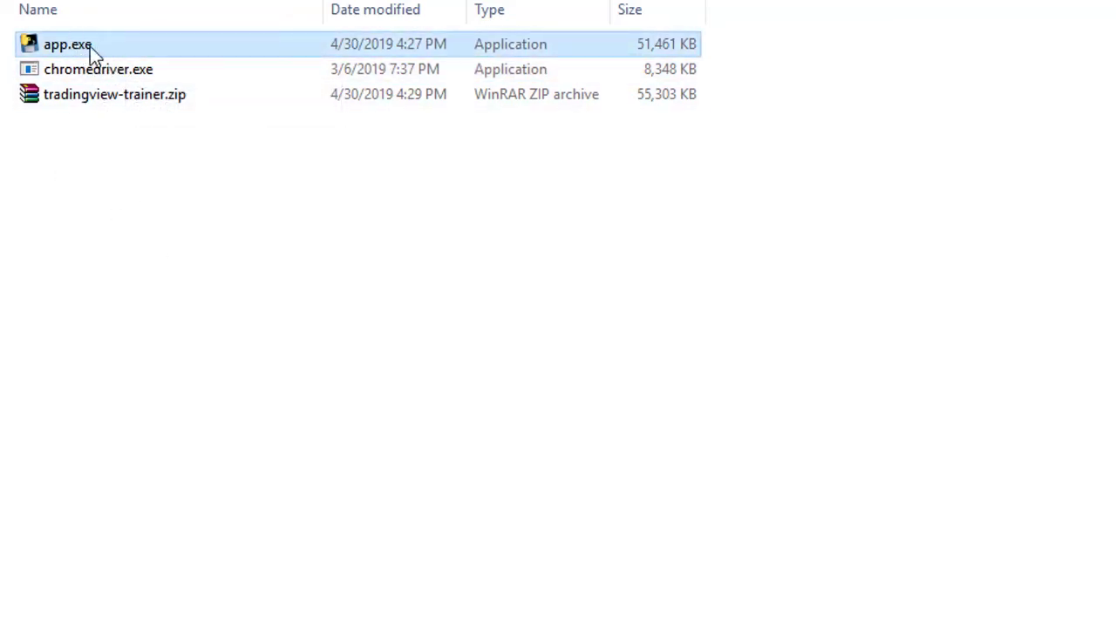
pyautogui.click(109, 74)
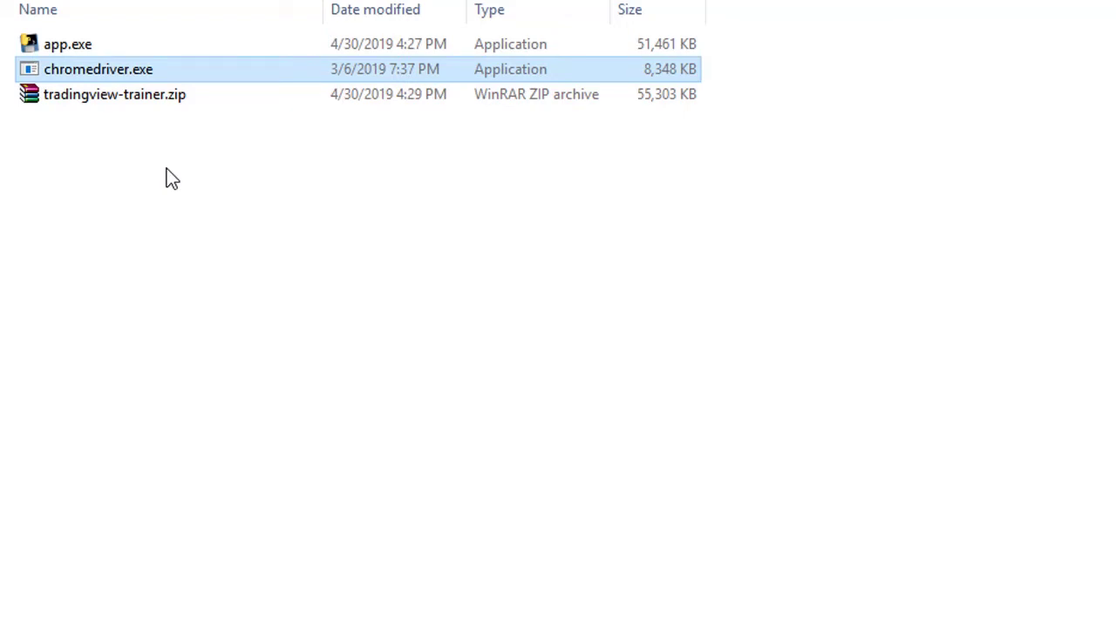
pyautogui.click(145, 154)
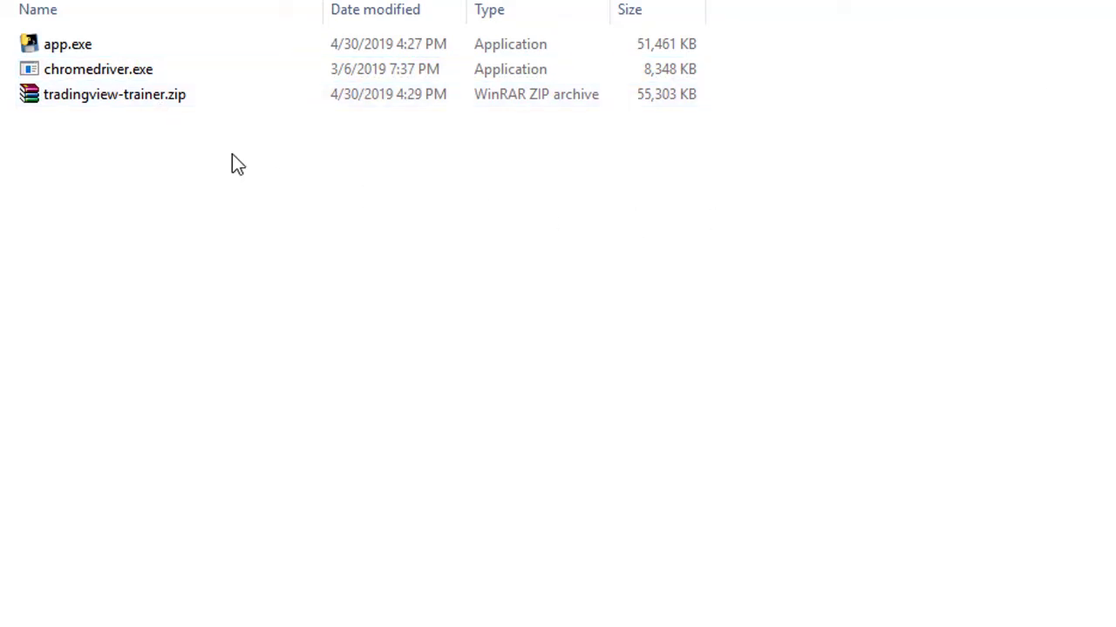
pyautogui.click(144, 75)
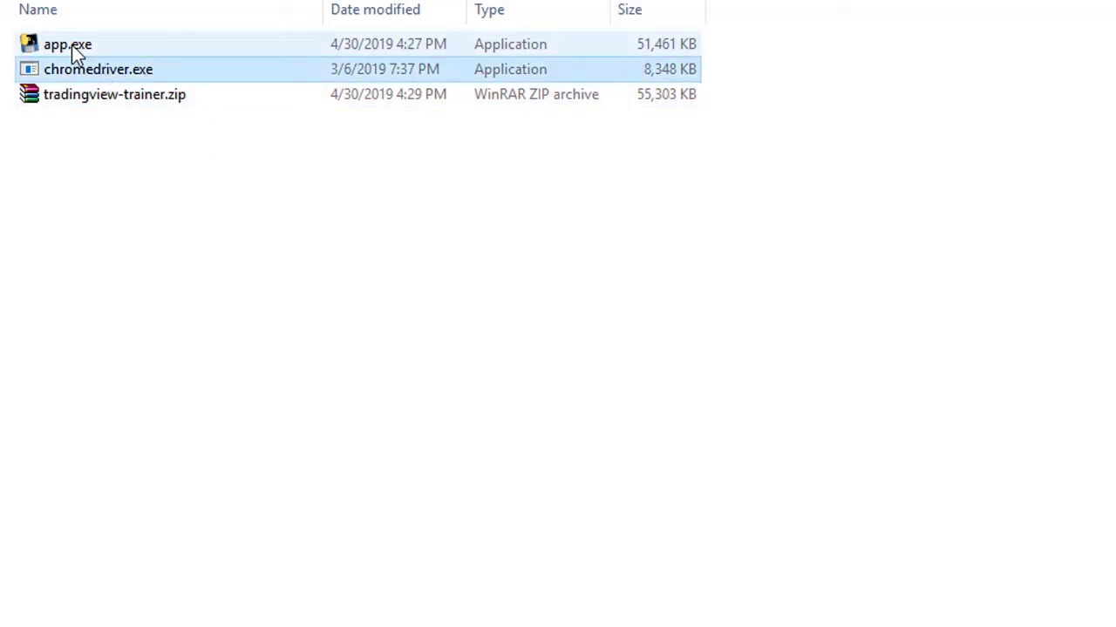
pyautogui.click(73, 46)
pyautogui.click(113, 75)
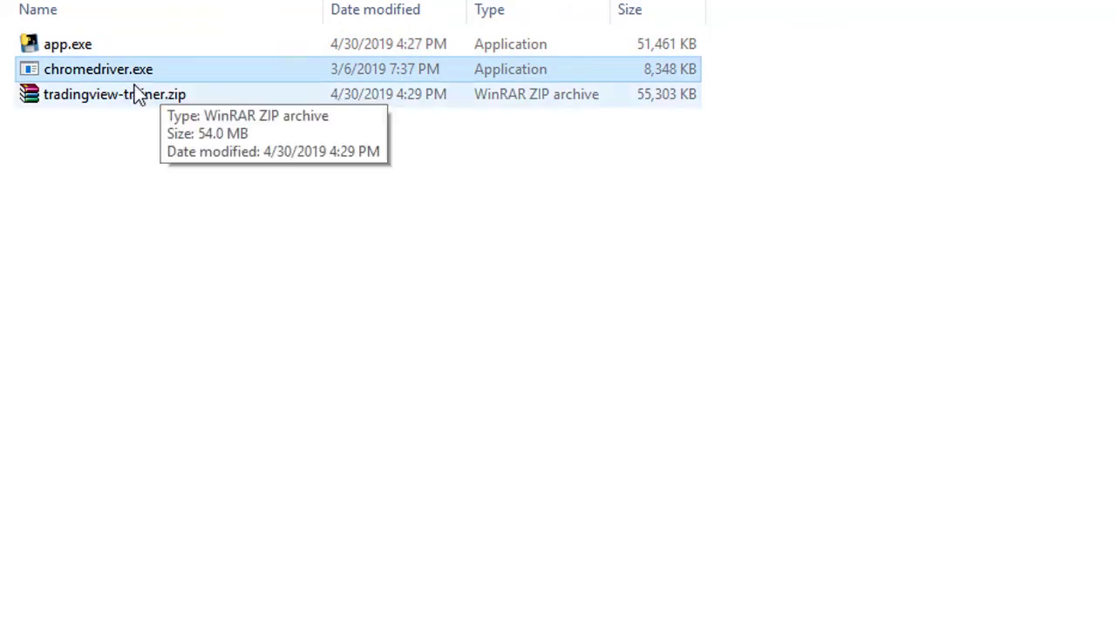
pyautogui.click(123, 52)
pyautogui.click(125, 71)
pyautogui.keyDown('ctrl'); pyautogui.click(124, 48); pyautogui.keyUp('ctrl')
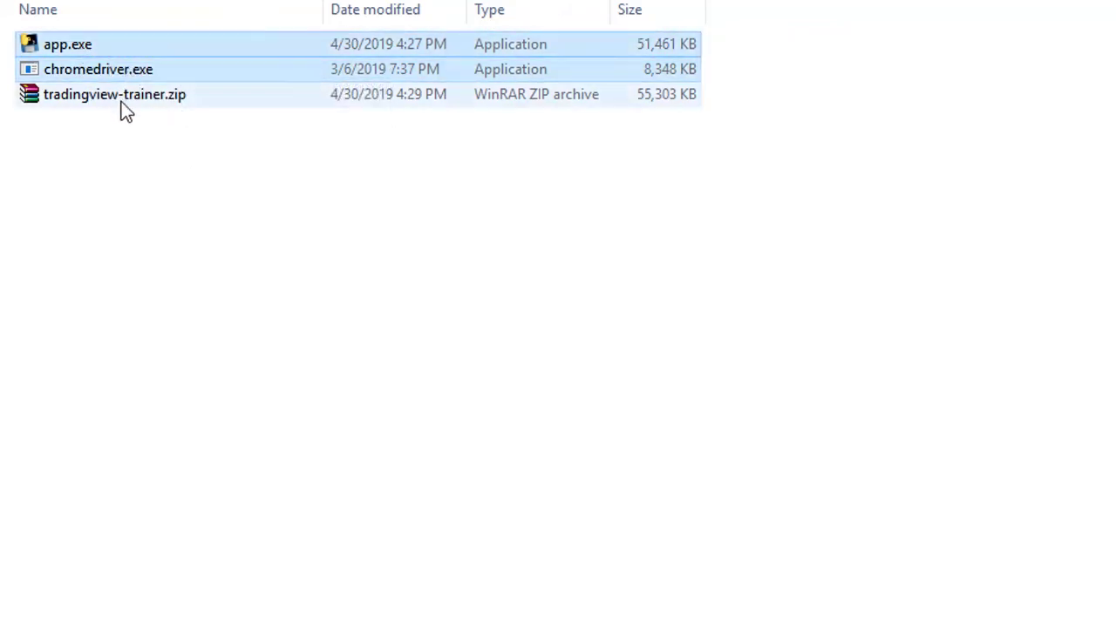
pyautogui.click(271, 231)
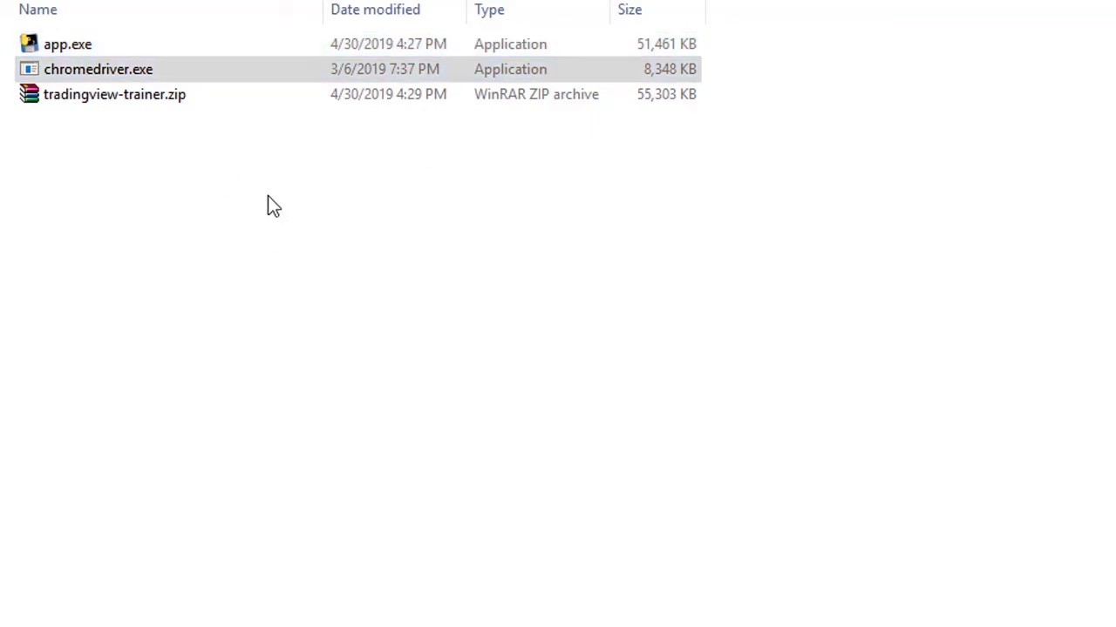
# - Launch the trainer from the extracted app.exe and bring its console window to the front
pyautogui.click(82, 50)
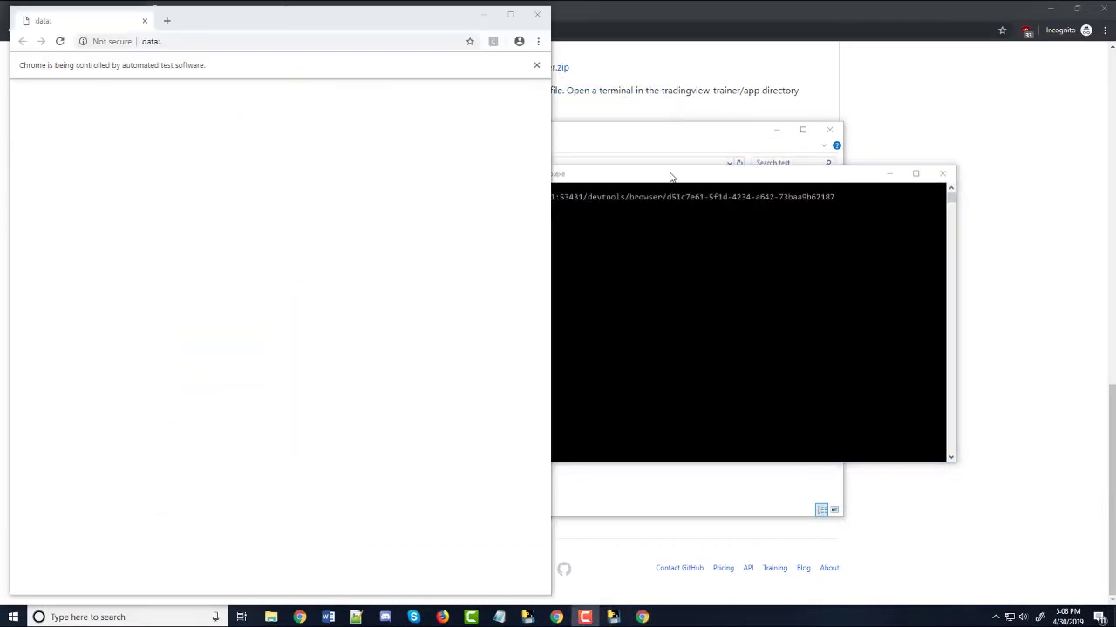
pyautogui.click(670, 174)
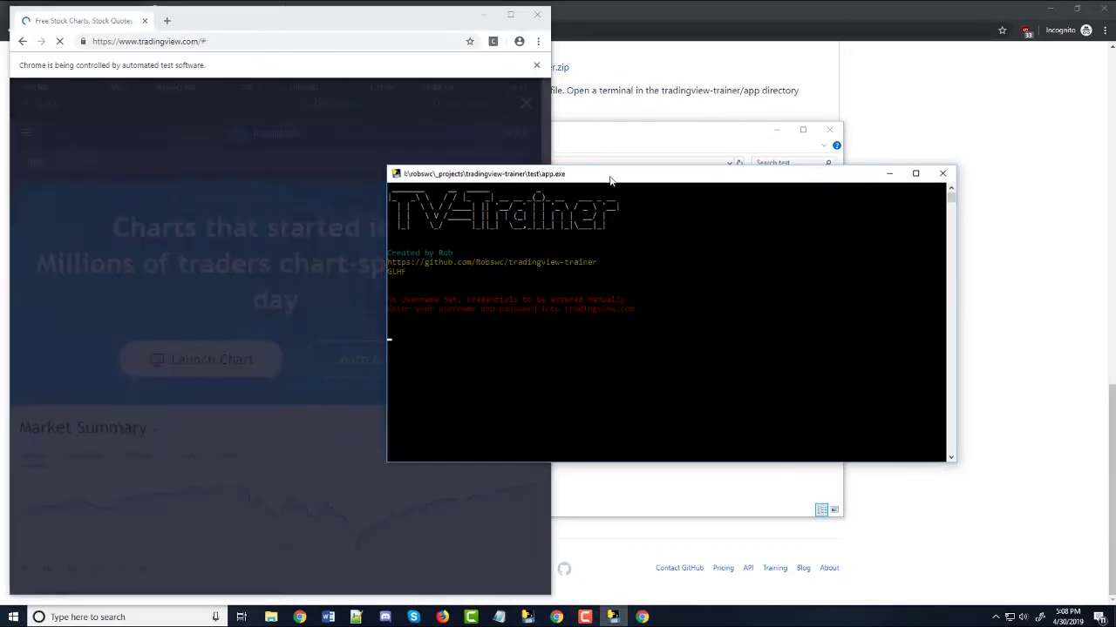
# - Place the trainer console side by side with the browser and dismiss the browser's automated test software notice
pyautogui.moveTo(610, 178); pyautogui.dragTo(1115, 221)
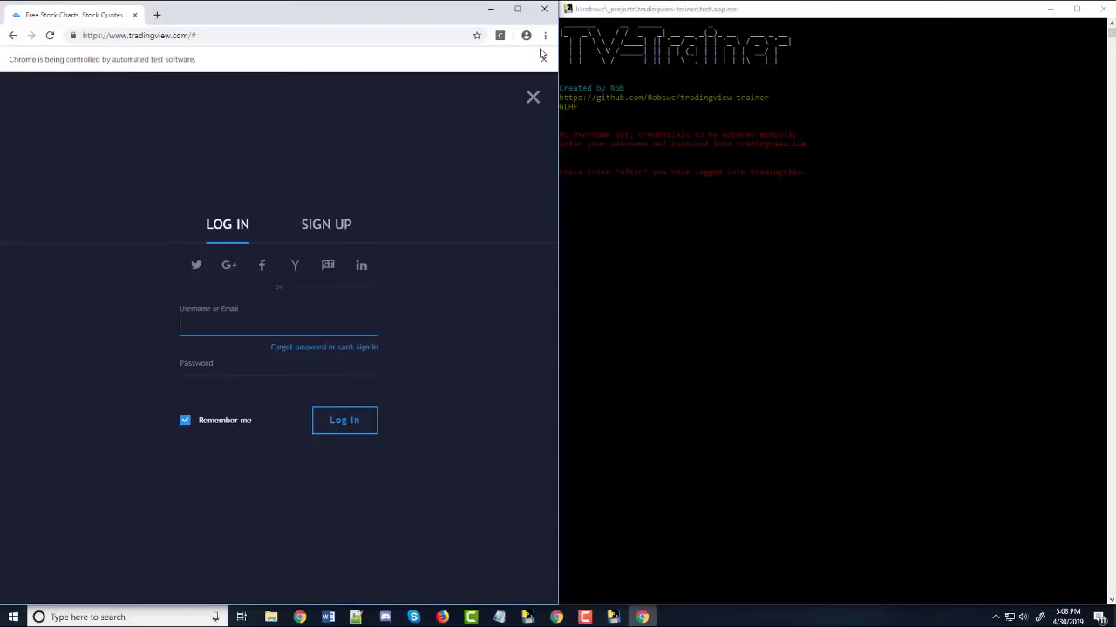
pyautogui.click(542, 62)
# - Continue from the trainer's login prompt to the TradingView chart
pyautogui.click(690, 160)
pyautogui.click(262, 325)
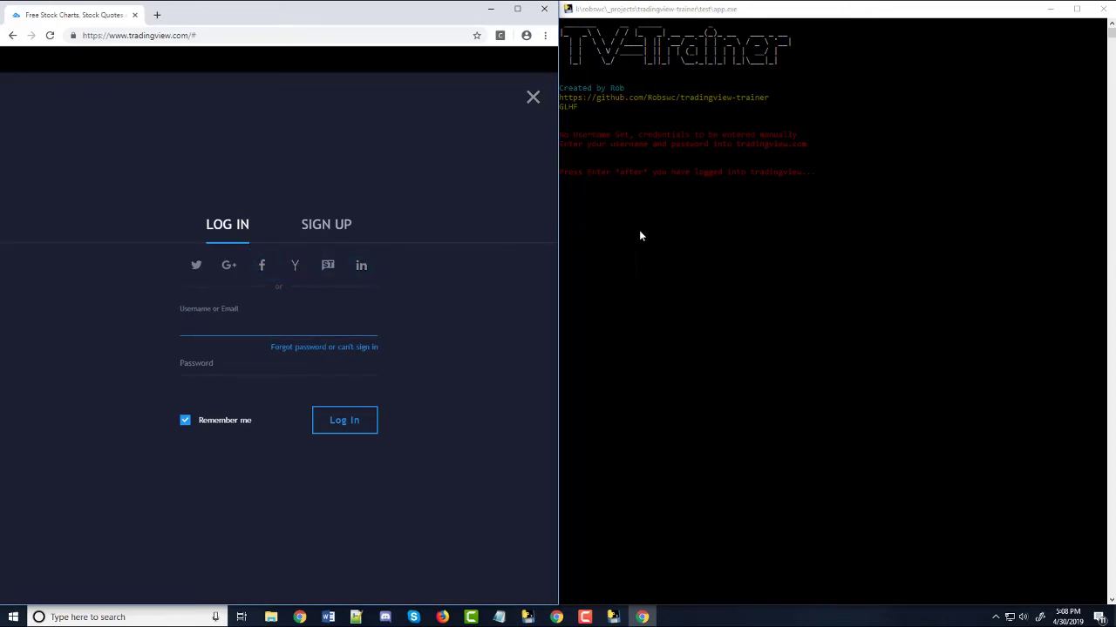
pyautogui.click(803, 183)
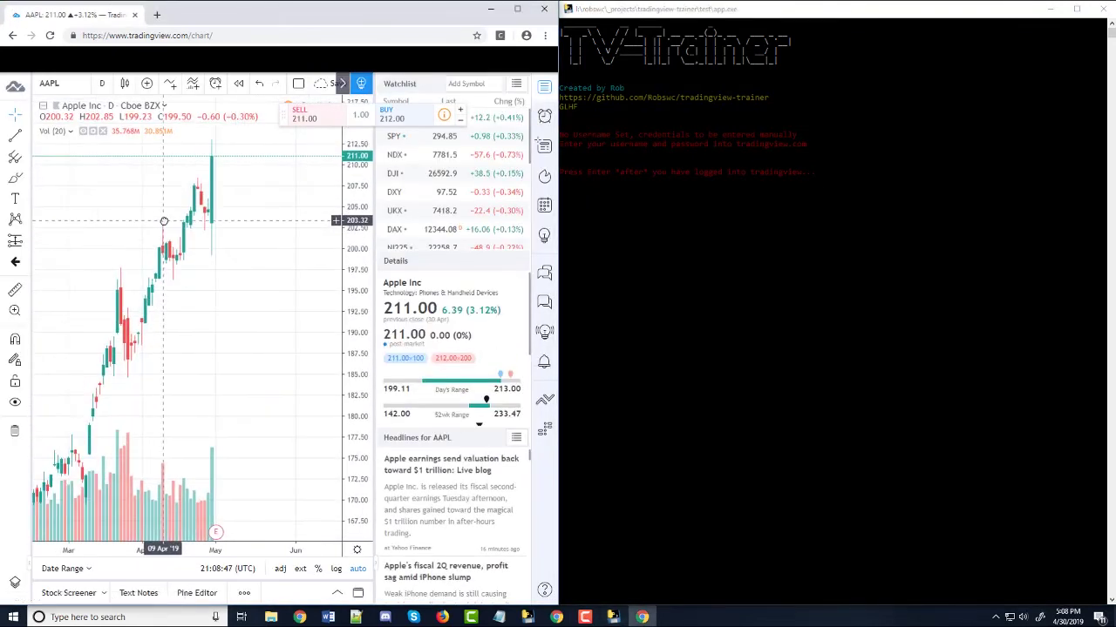
# - Examine AAPL's daily price history on the chart from about May 2018 to April 2019
pyautogui.moveTo(178, 222); pyautogui.dragTo(258, 233)
pyautogui.scroll(-6, 277, 236)
pyautogui.scroll(2, 273, 256)
pyautogui.scroll(-3, 269, 282)
pyautogui.scroll(6, 261, 276)
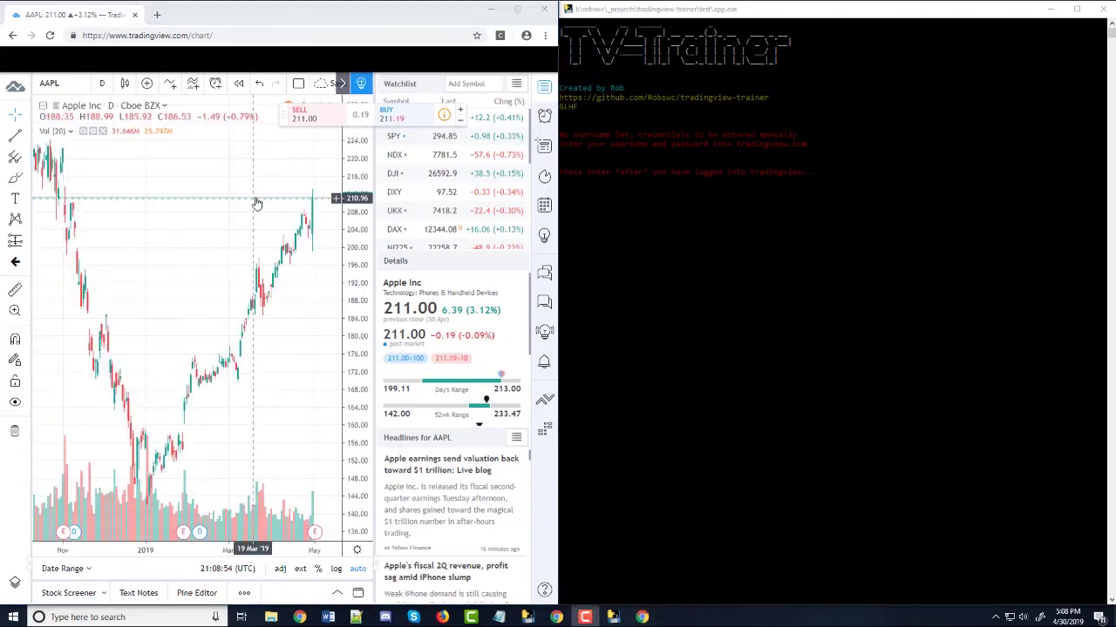
pyautogui.scroll(-4, 264, 210)
pyautogui.scroll(-3, 281, 308)
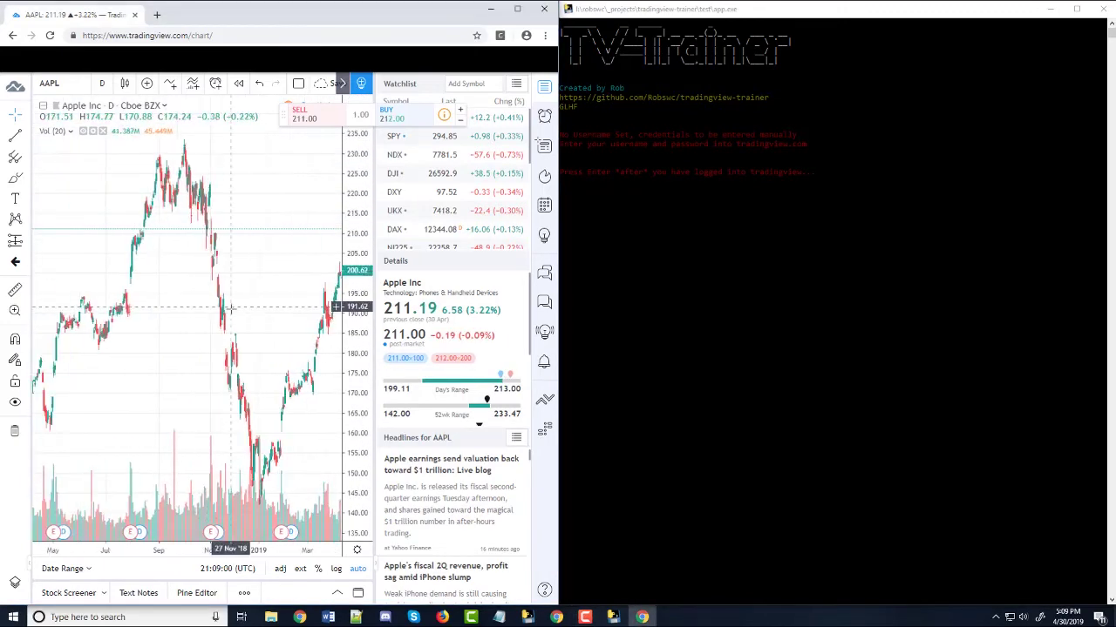
pyautogui.scroll(3, 282, 308)
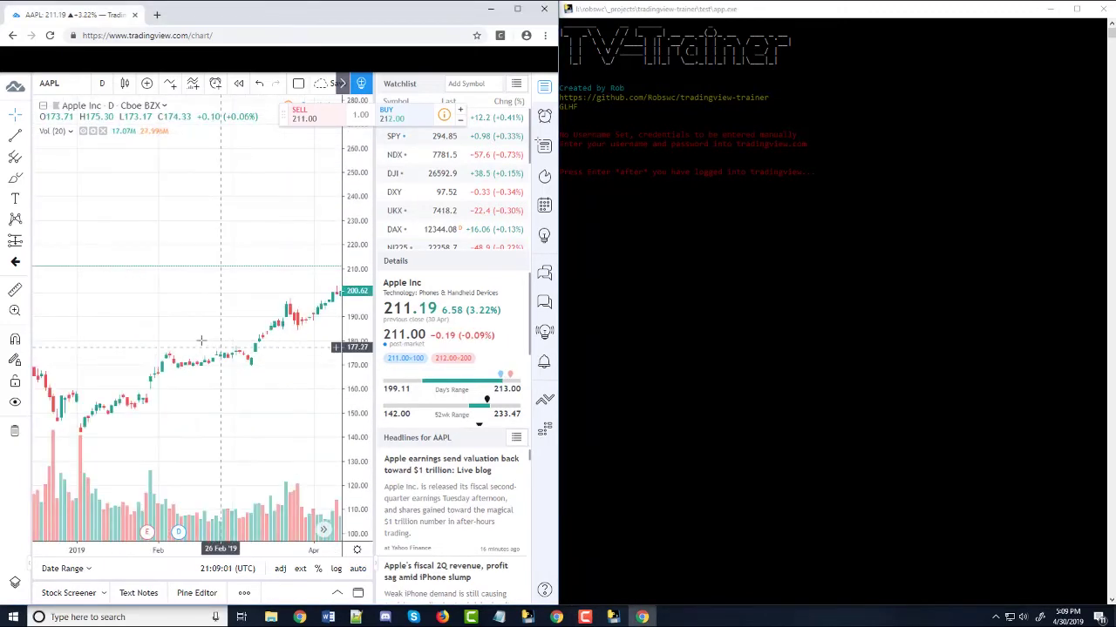
pyautogui.moveTo(202, 341); pyautogui.dragTo(150, 335)
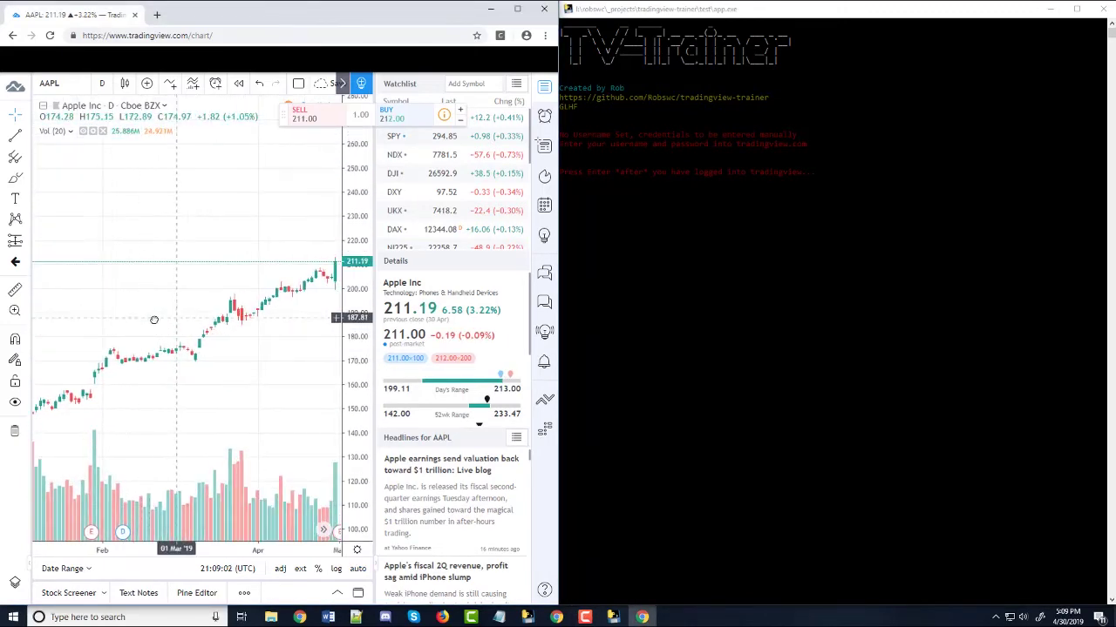
pyautogui.moveTo(134, 321); pyautogui.dragTo(202, 310)
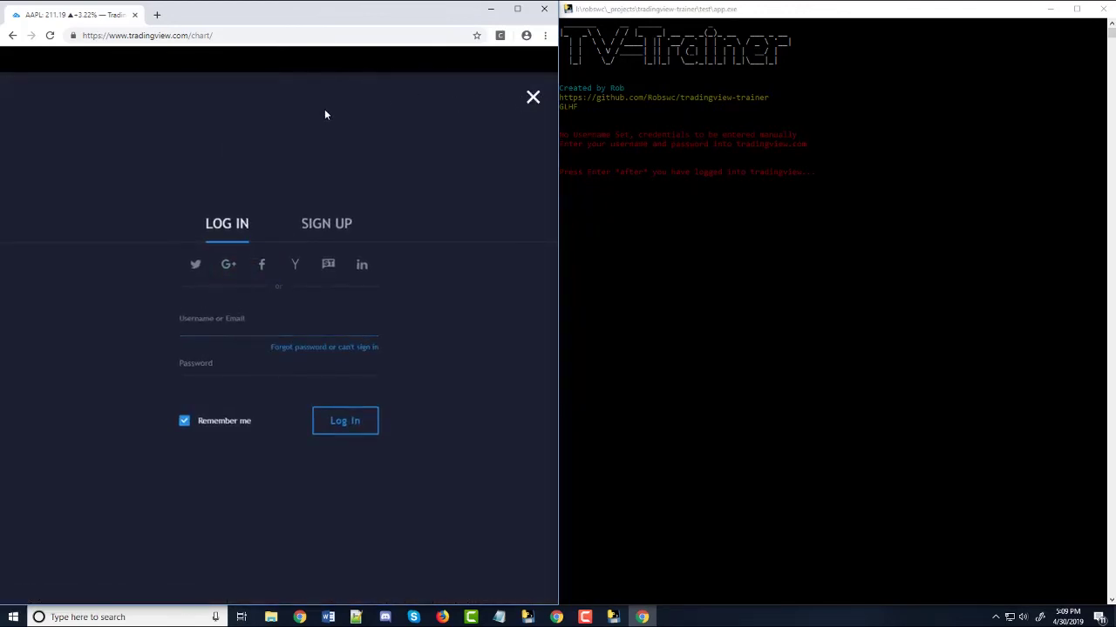
# - Practise a long trade on the AAPL daily chart, opening it at 157.17 on 26 Dec '18 and closing it at 203.13 on 17 Apr '19
pyautogui.moveTo(150, 238); pyautogui.dragTo(222, 234)
pyautogui.moveTo(155, 258); pyautogui.dragTo(259, 249)
pyautogui.moveTo(131, 251); pyautogui.dragTo(254, 247)
pyautogui.moveTo(204, 247); pyautogui.dragTo(261, 229)
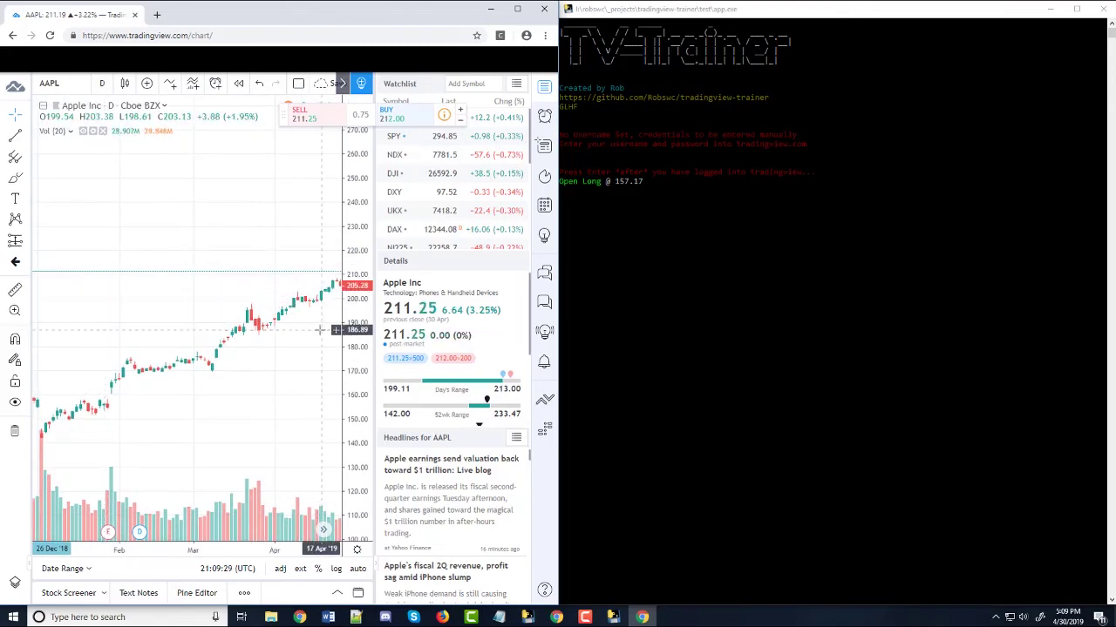
pyautogui.moveTo(187, 340); pyautogui.dragTo(301, 327)
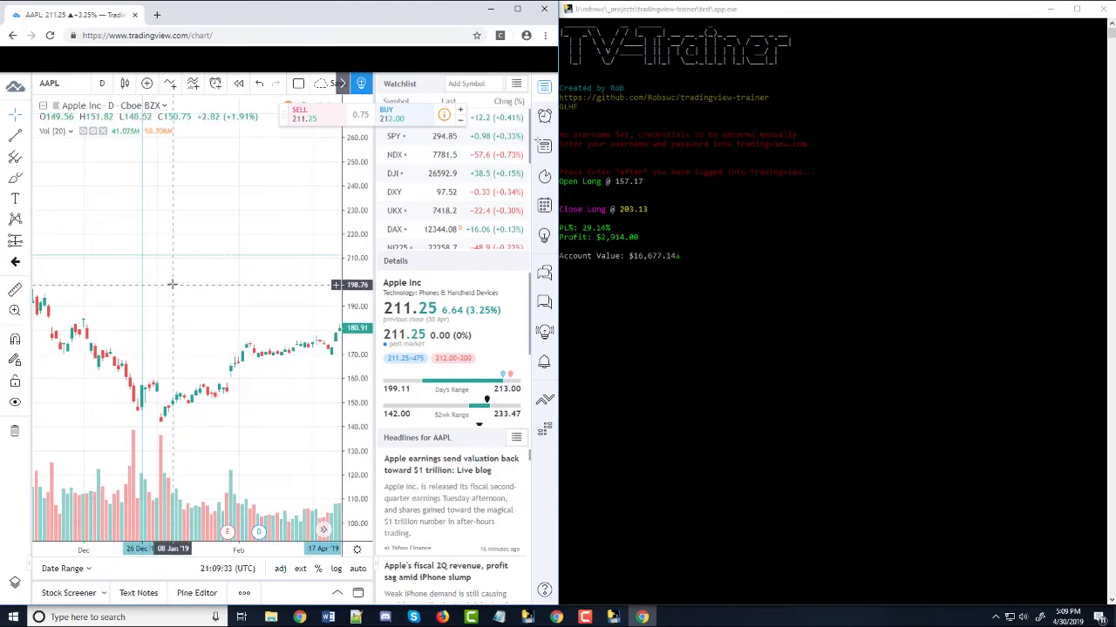